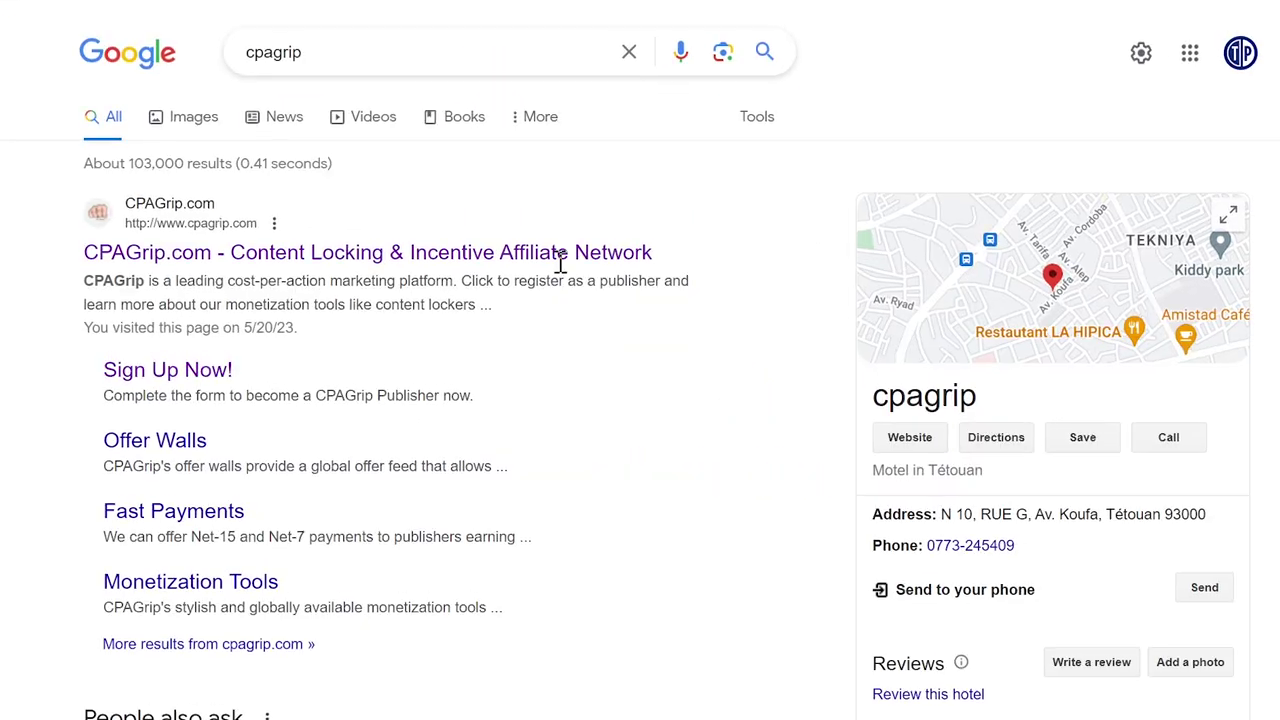
- Open the CPAGrip.com site from the Google results for 'cpagrip'
left_click_drag(342, 62, 268, 58)
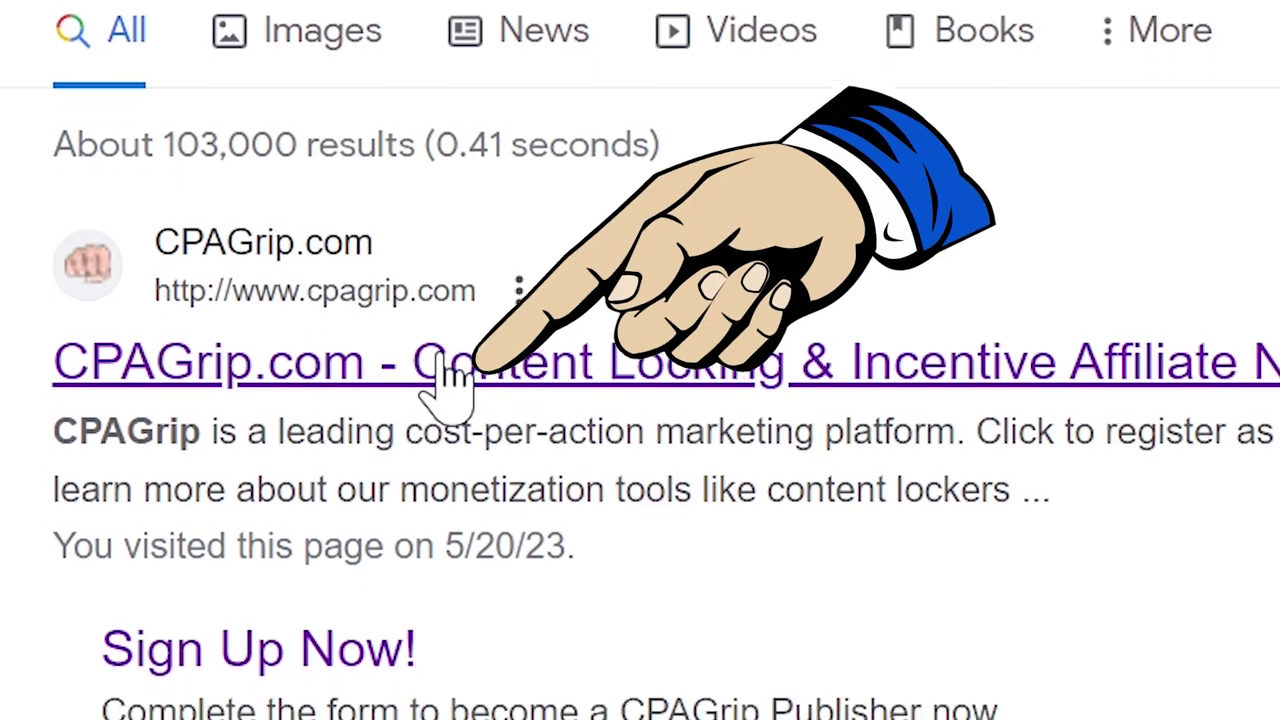
left_click(440, 618)
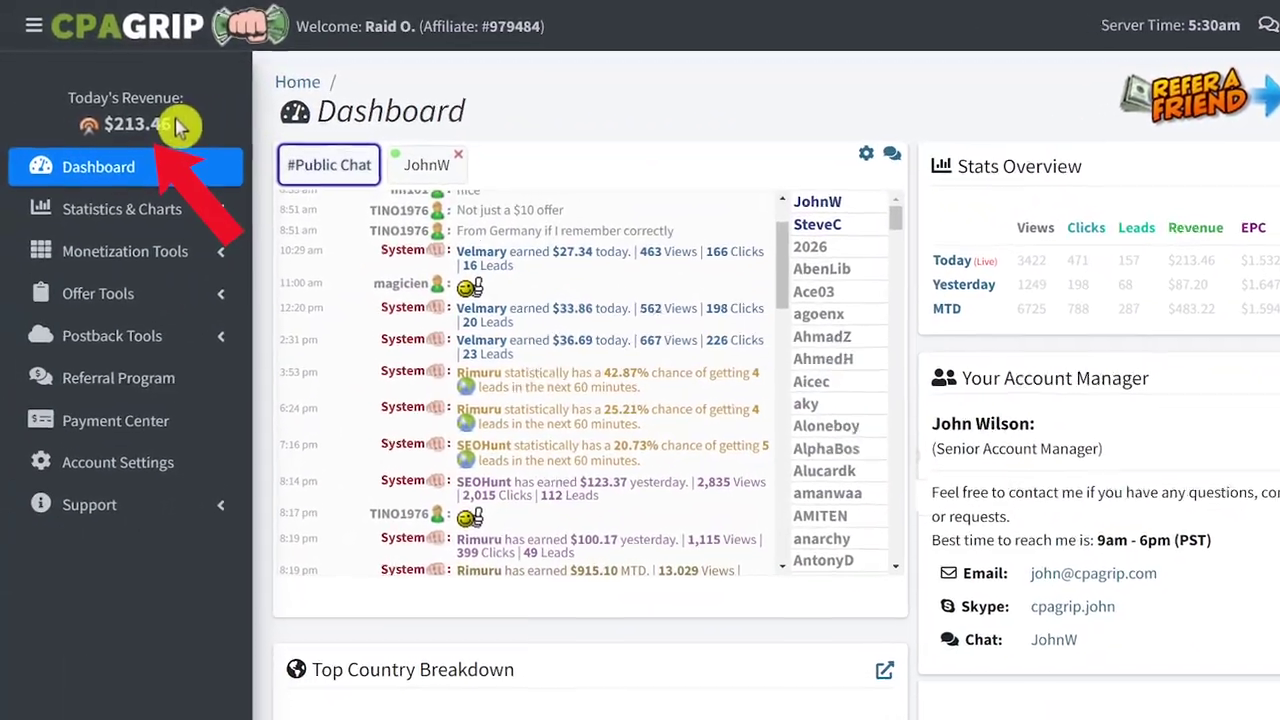
left_click_drag(167, 120, 109, 118)
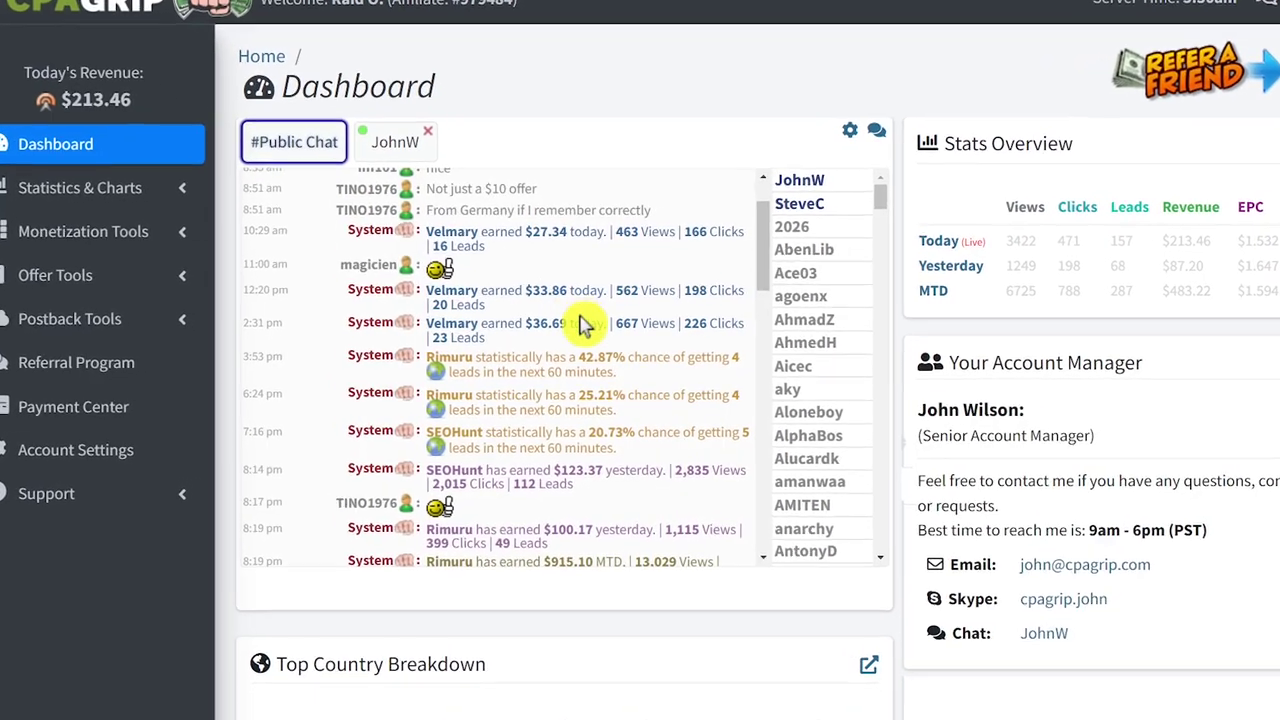
scroll(585, 323, "down", 10)
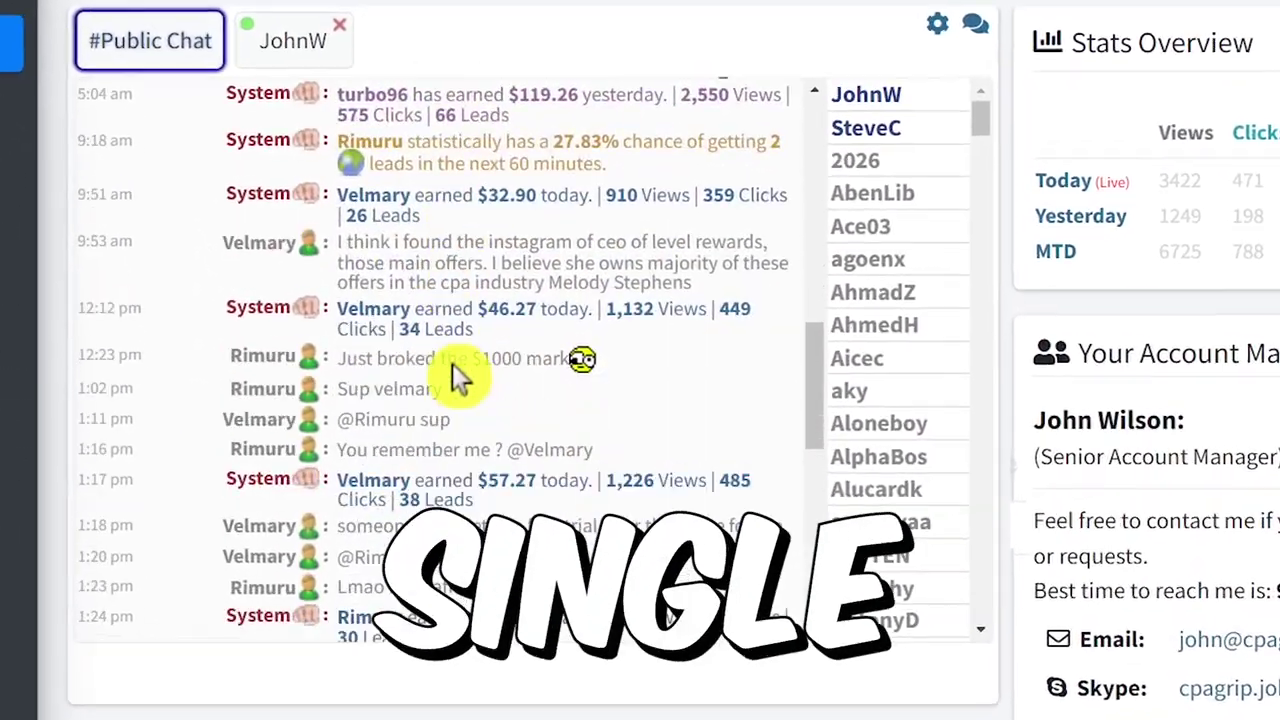
scroll(452, 363, "down", 10)
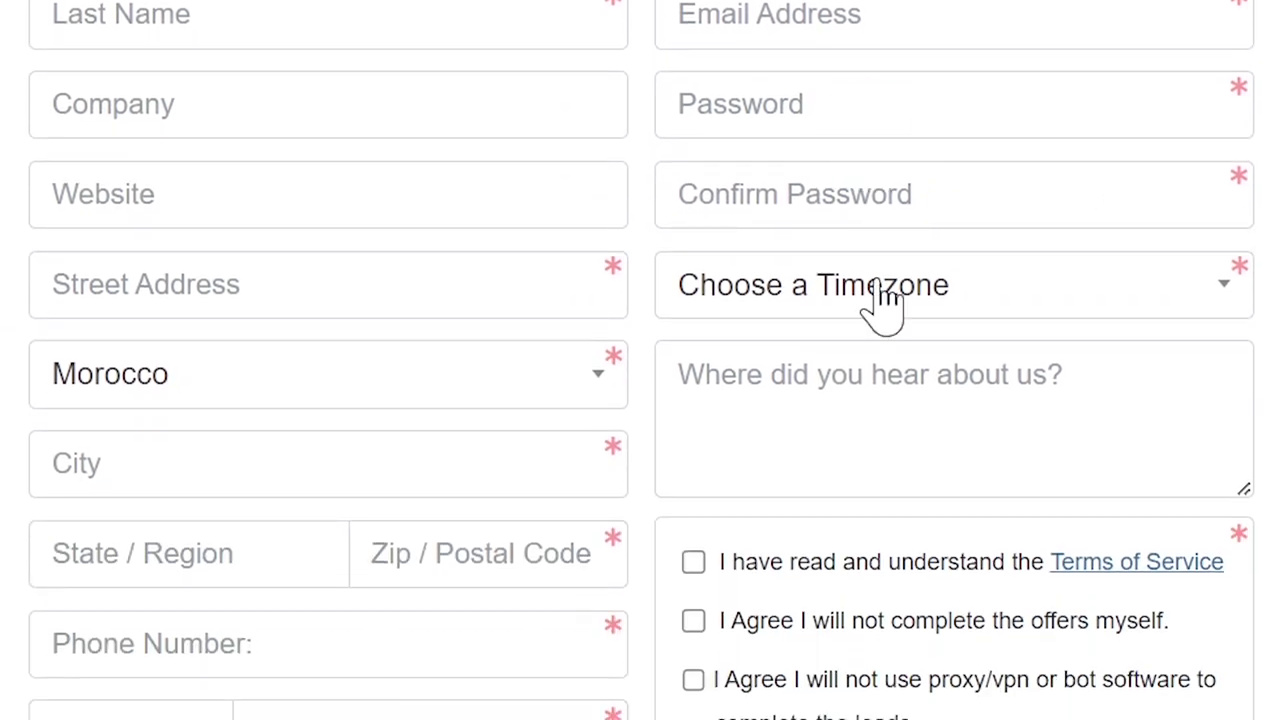
- Choose Other as the Publisher Type on the registration form
left_click(737, 145)
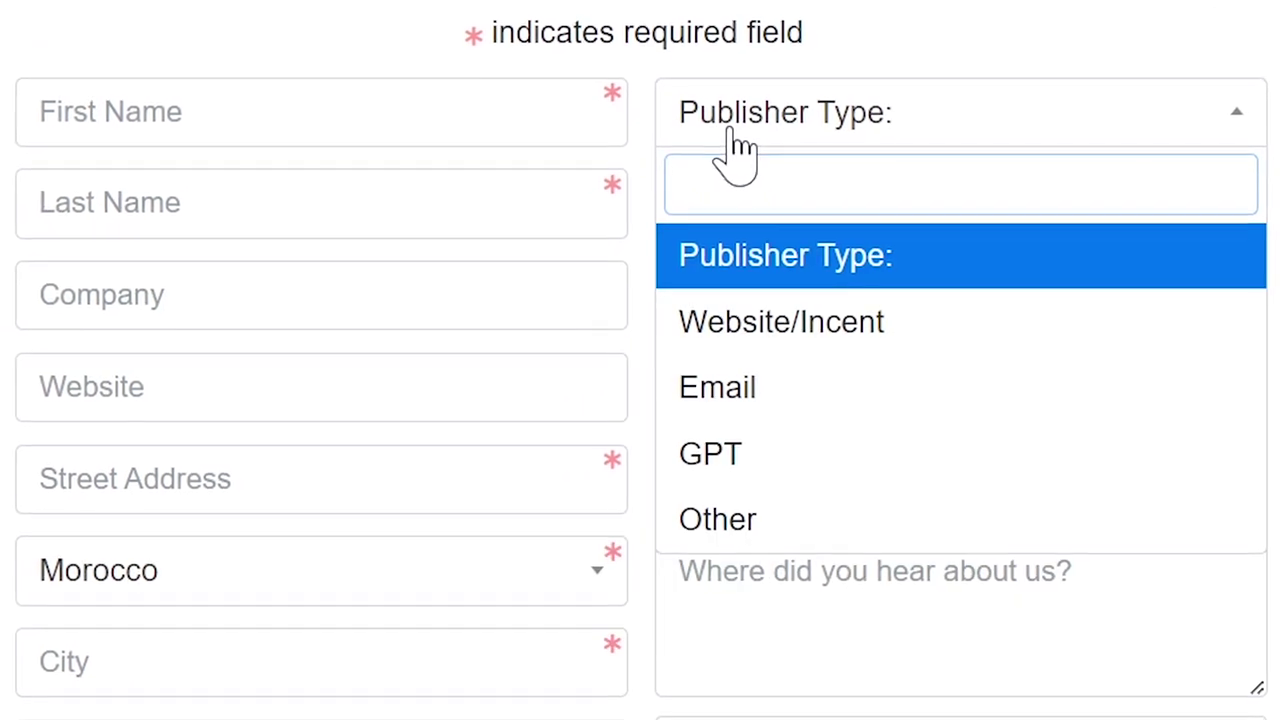
left_click(782, 530)
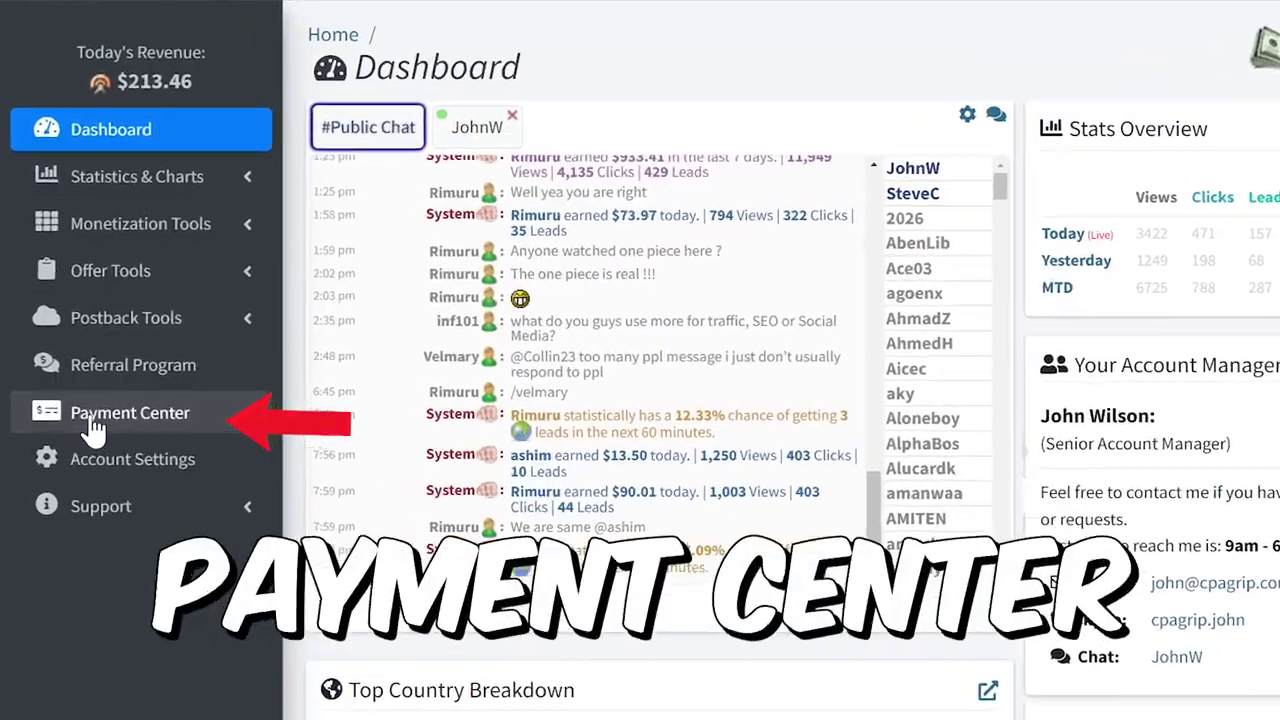
- Go through Payment Center and Monetization Tools to the empty URL / File Lockers page
left_click(103, 418)
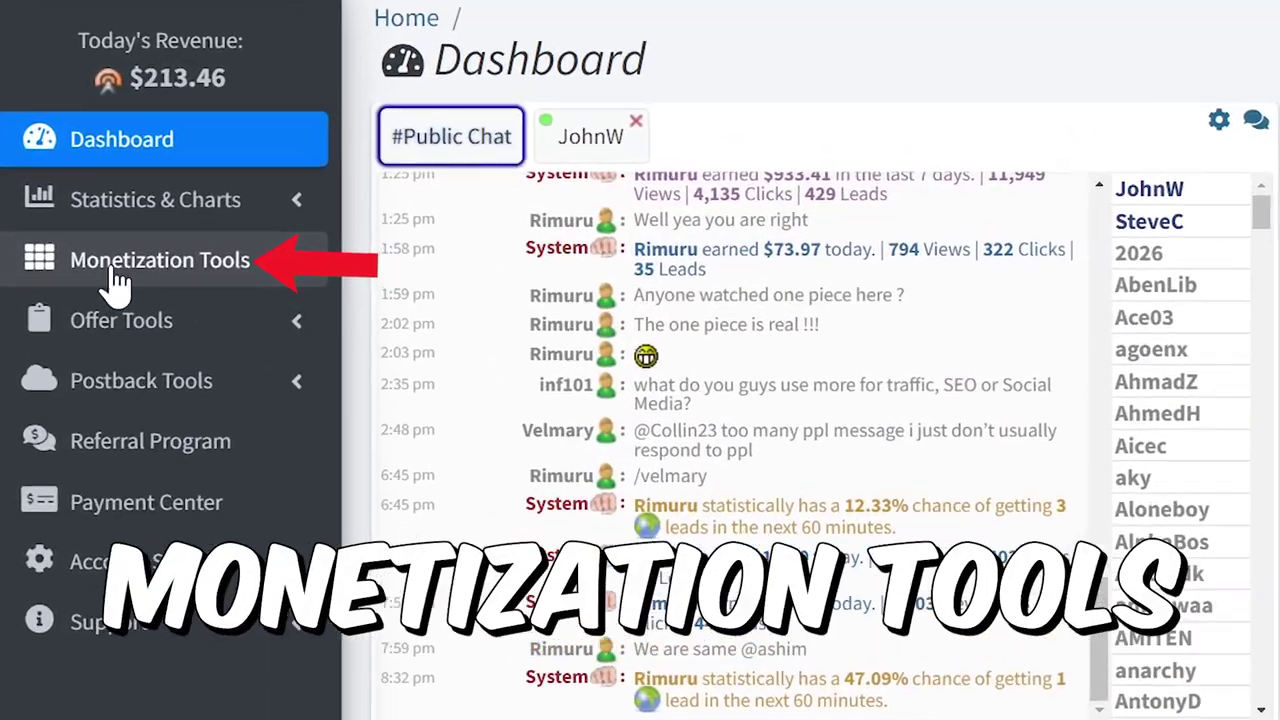
left_click(114, 272)
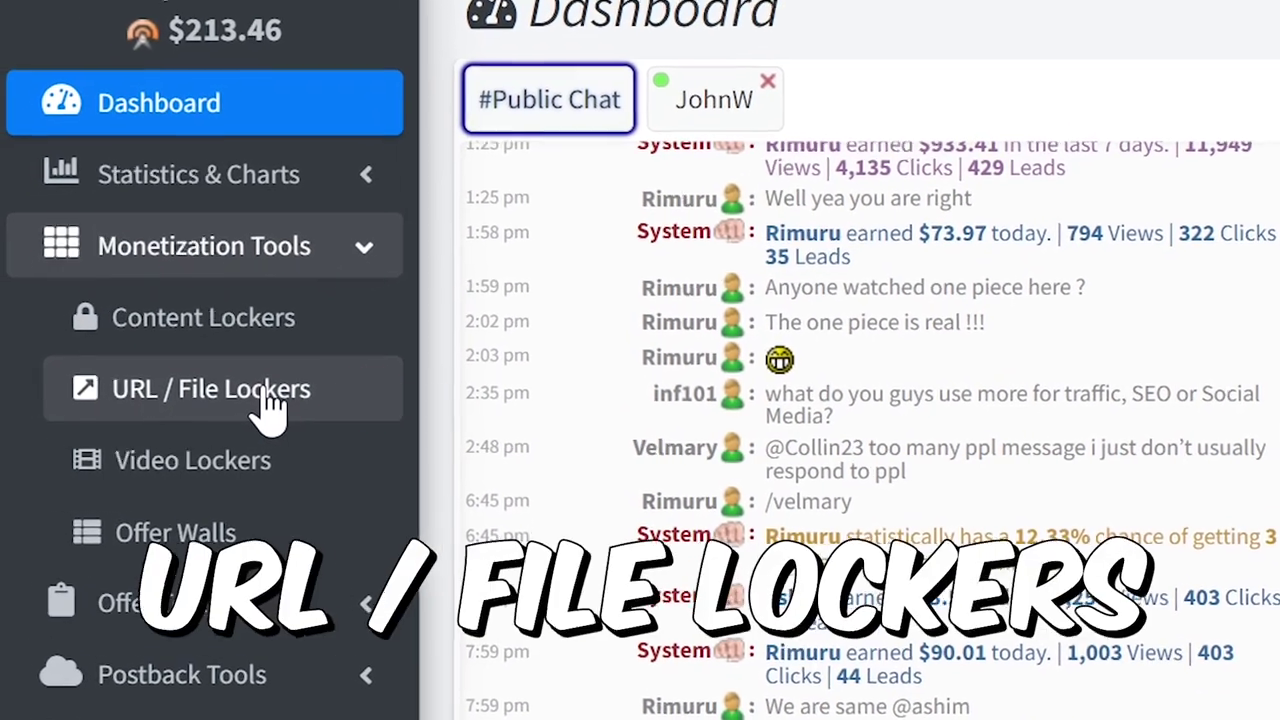
left_click(288, 405)
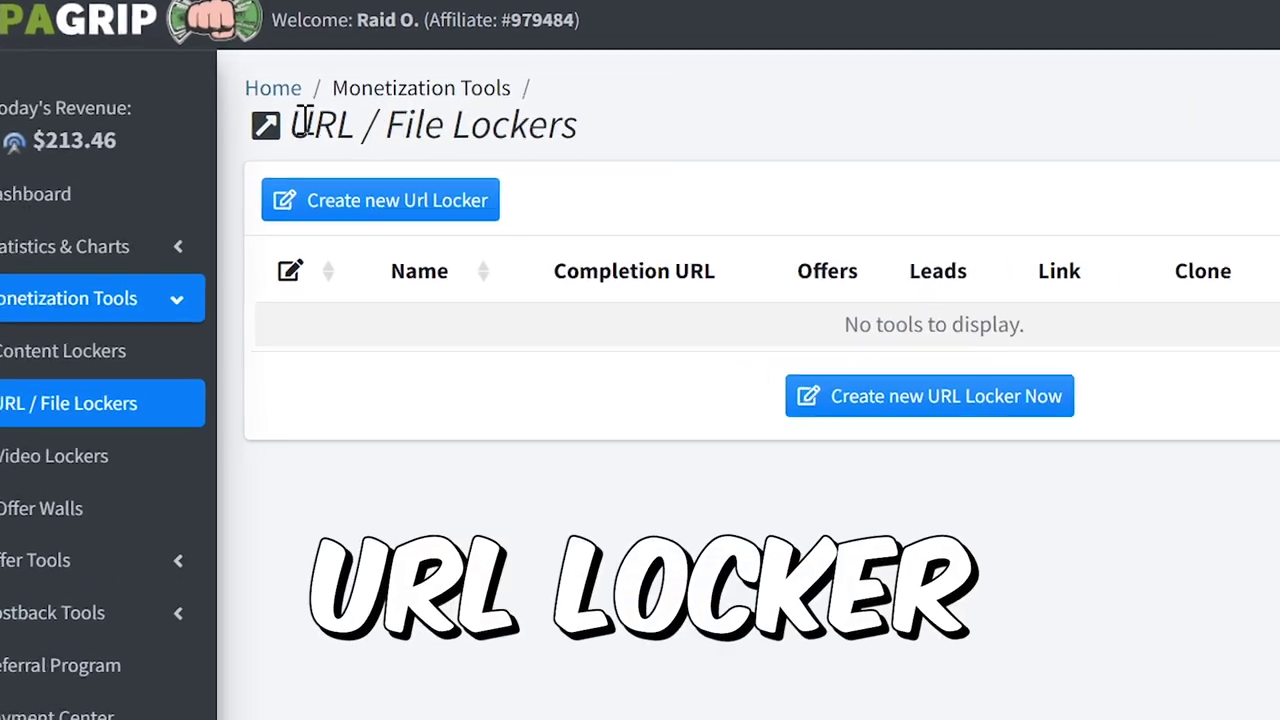
left_click_drag(268, 101, 503, 102)
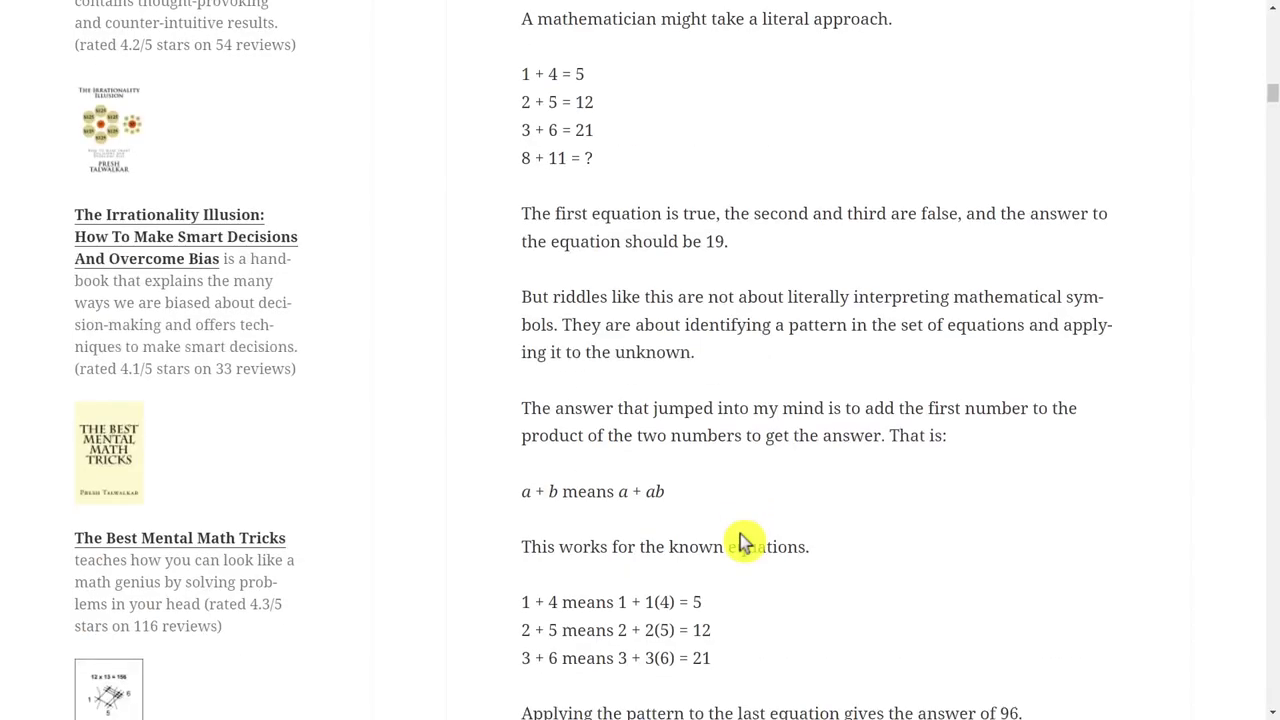
- Expand the +1417,46 USD Money Received transaction from CPAGrip BV in PayPal activity
scroll(743, 543, "down", 10)
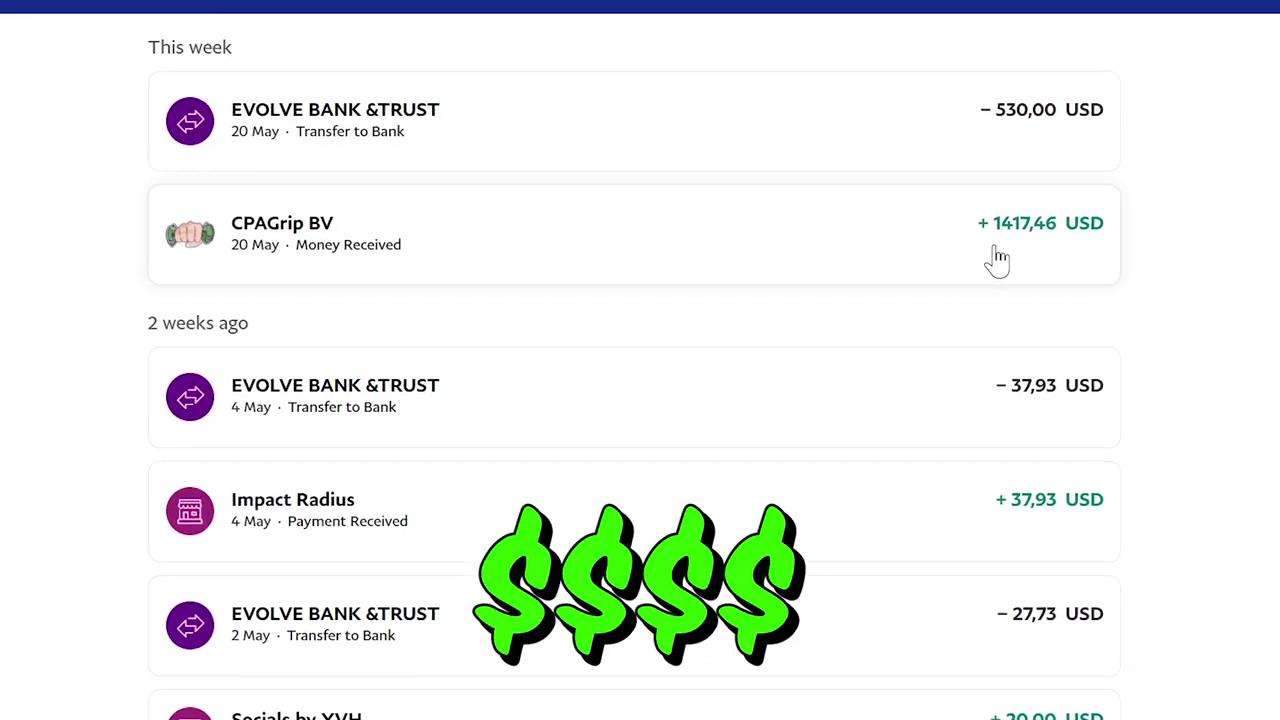
left_click(1062, 190)
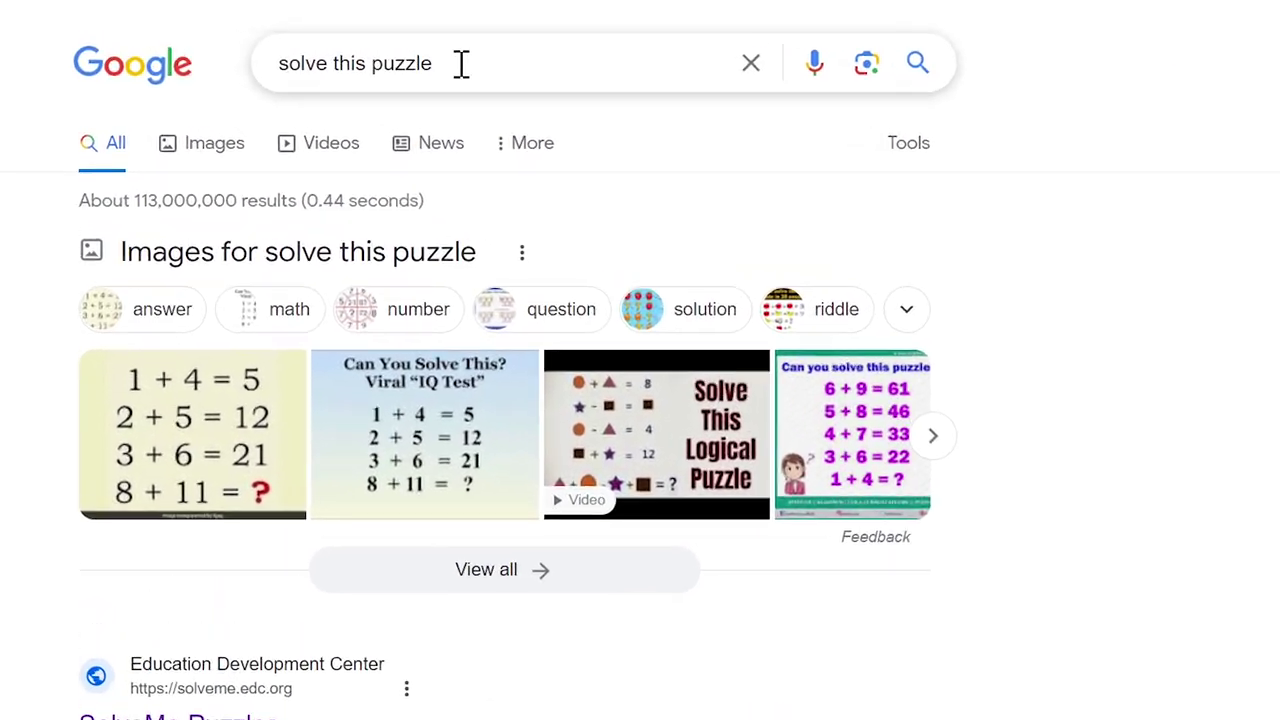
- Open the Mind Your Decisions article from the Viral IQ Test image result for 'solve this puzzle'
left_click_drag(461, 63, 280, 64)
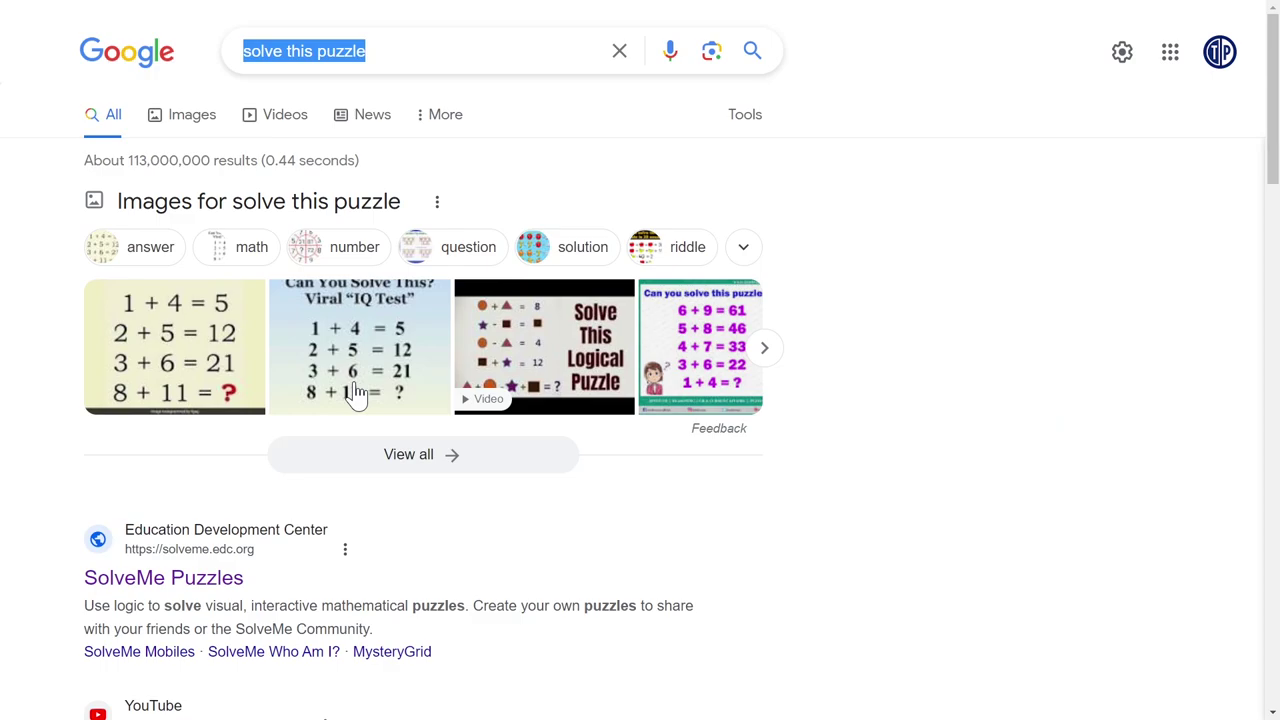
left_click(357, 393)
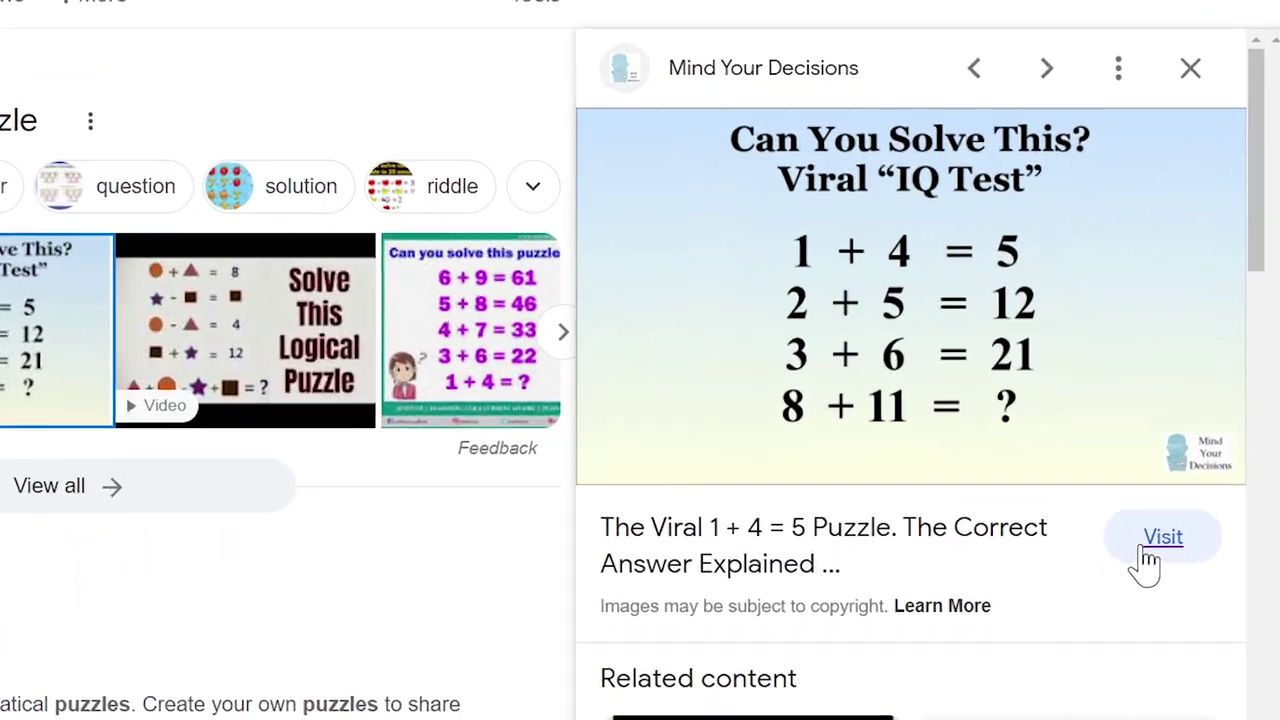
left_click(1121, 592)
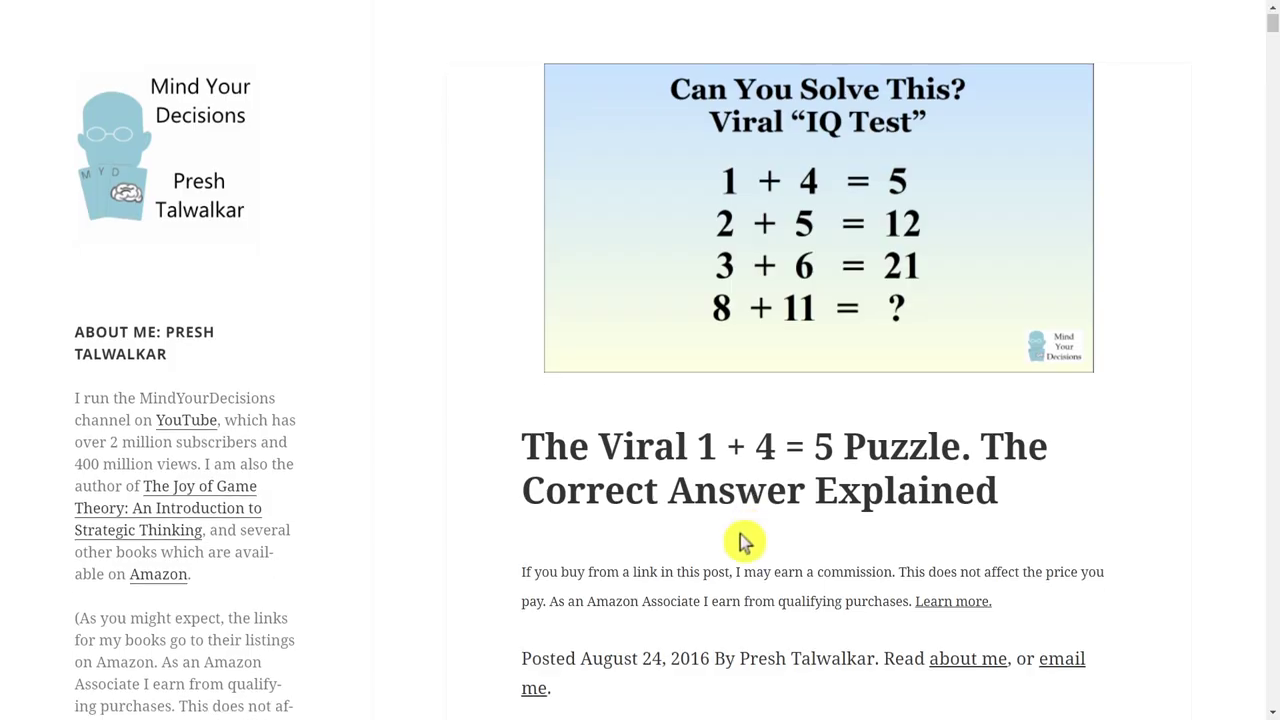
- Save the Viral IQ Test puzzle image from the article with Save image as
scroll(743, 543, "down", 15)
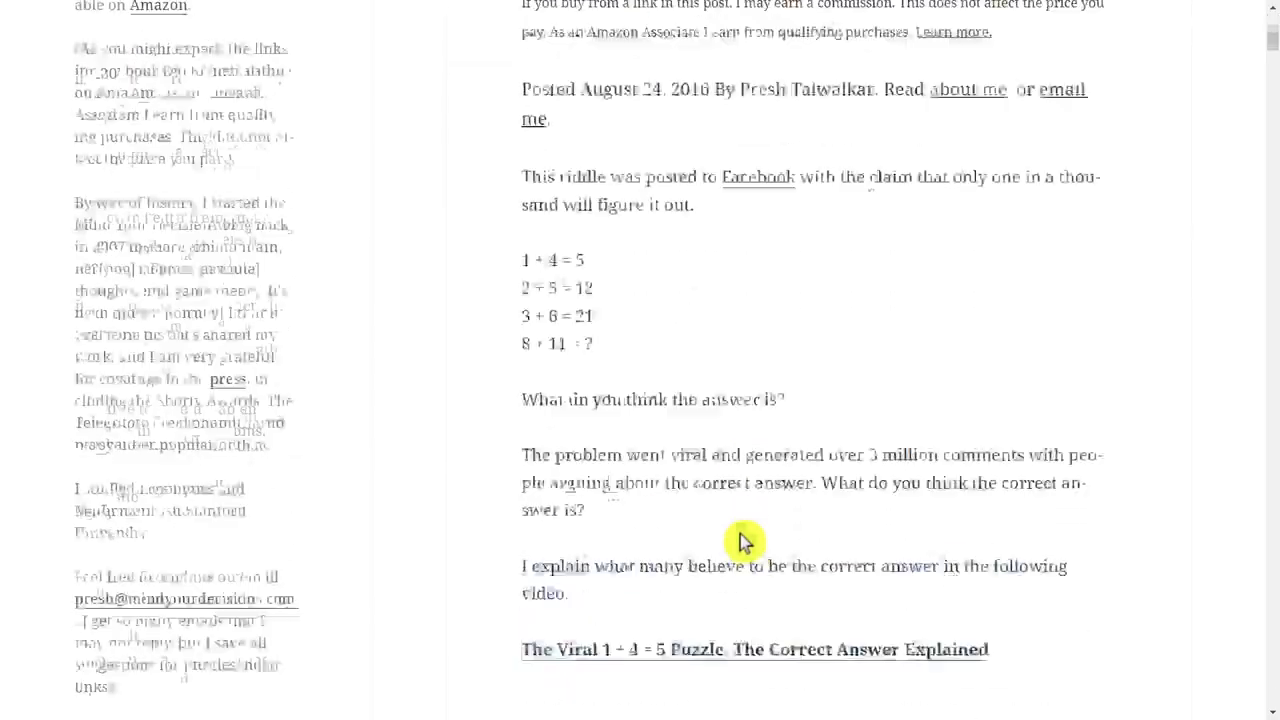
scroll(743, 543, "down", 10)
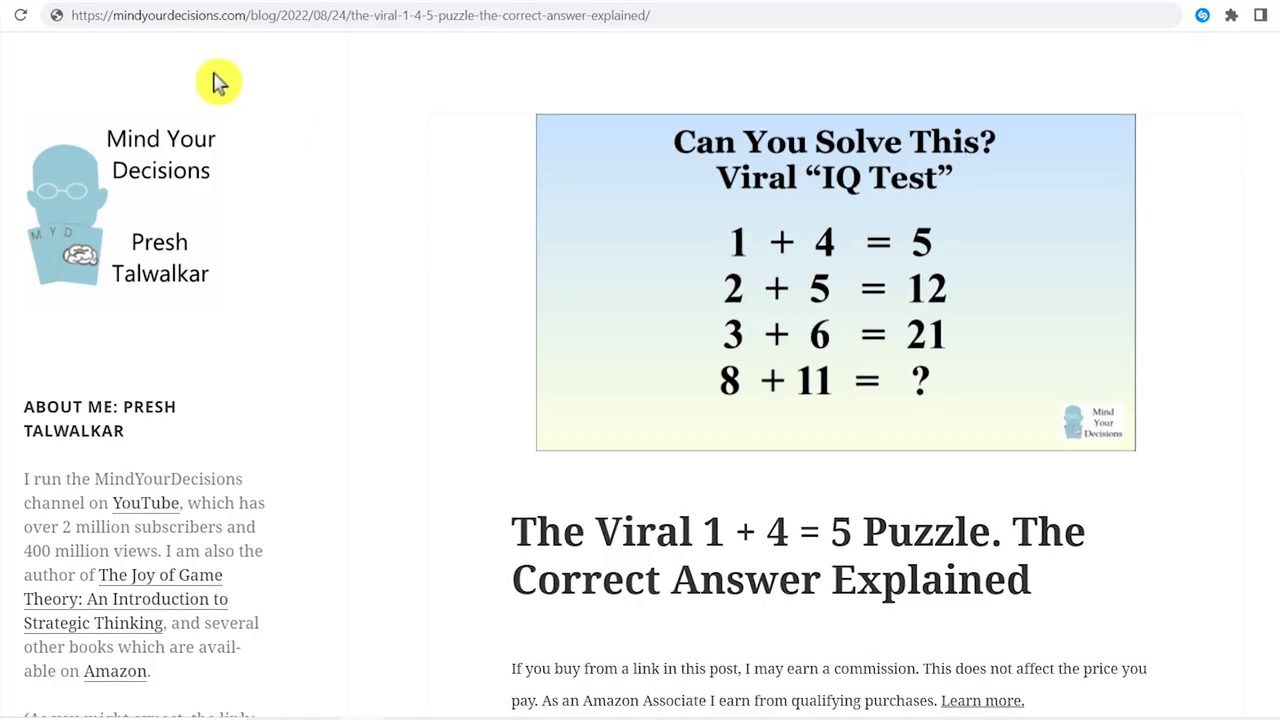
left_click(200, 15)
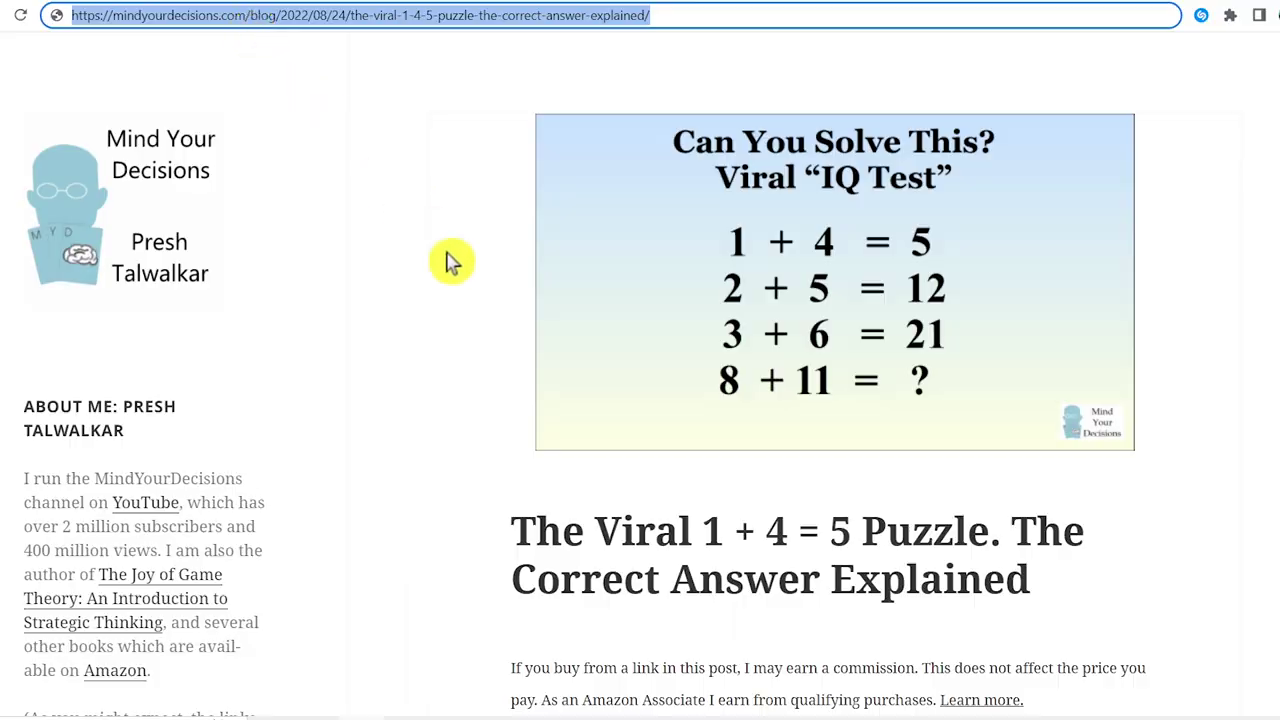
scroll(443, 260, "down", 10)
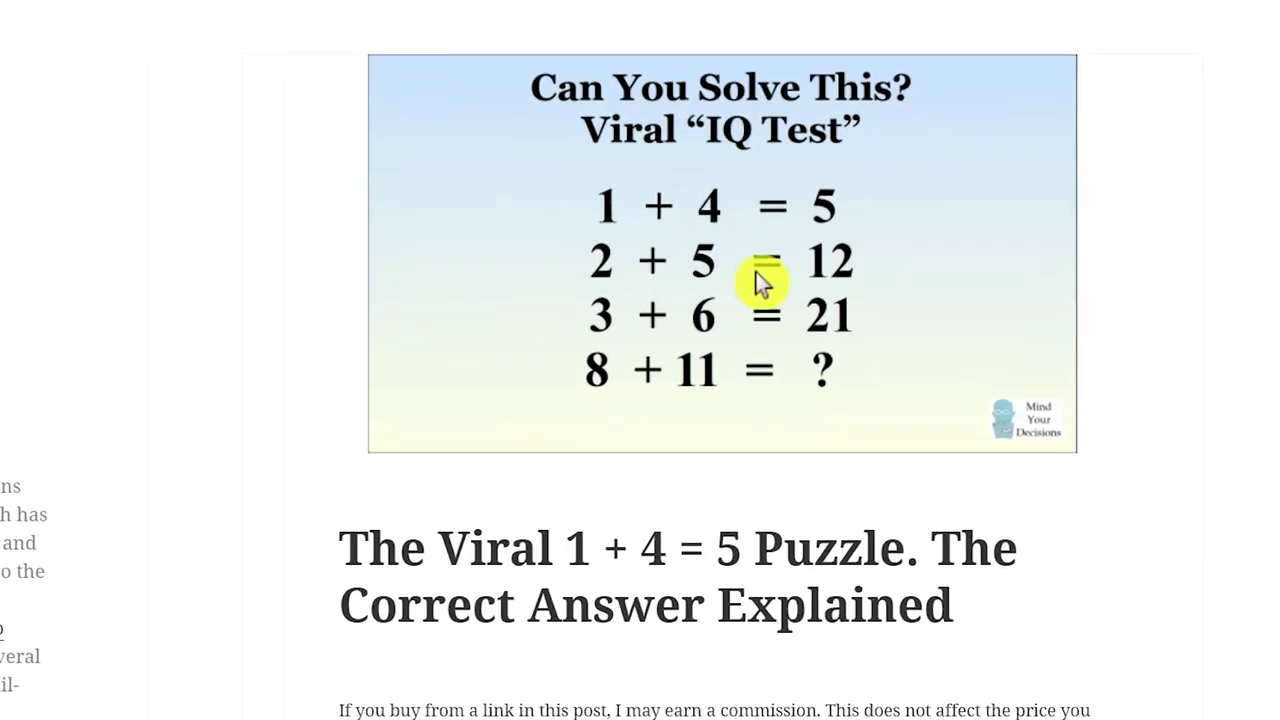
right_click(757, 275)
left_click(828, 311)
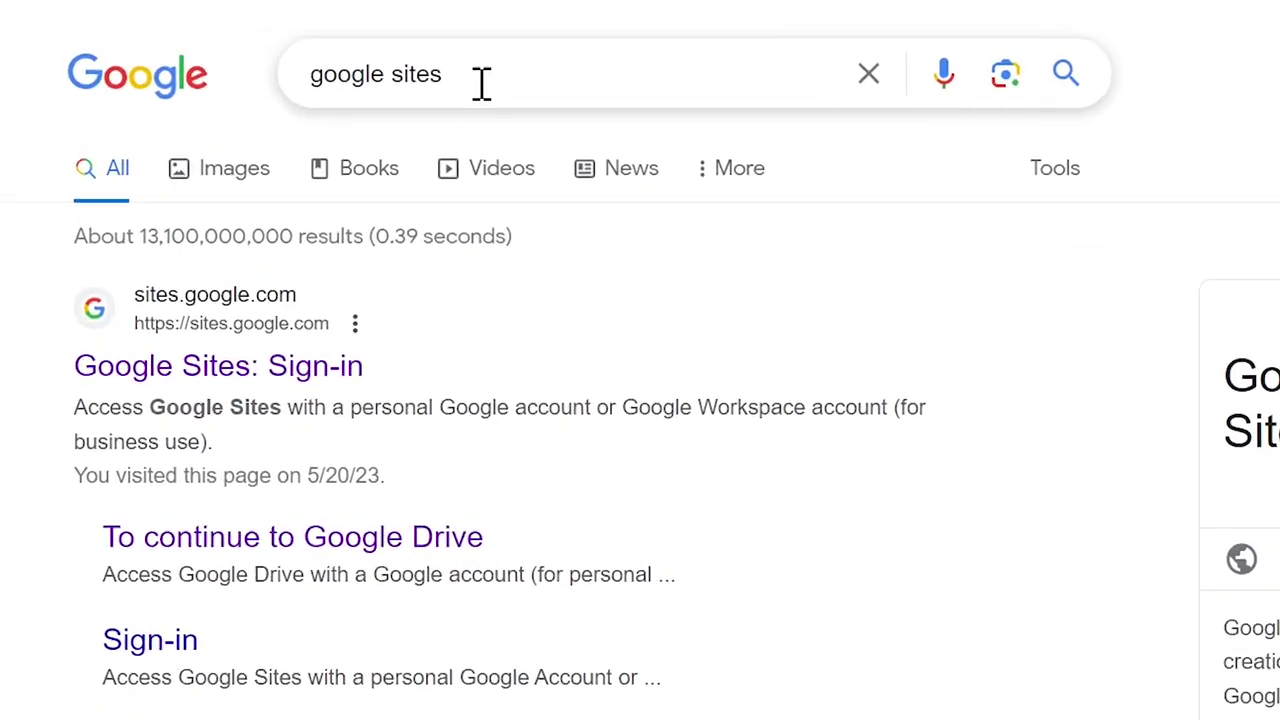
- Reach Google Sites from a 'google sites' search and choose the Blank template
left_click_drag(481, 82, 302, 80)
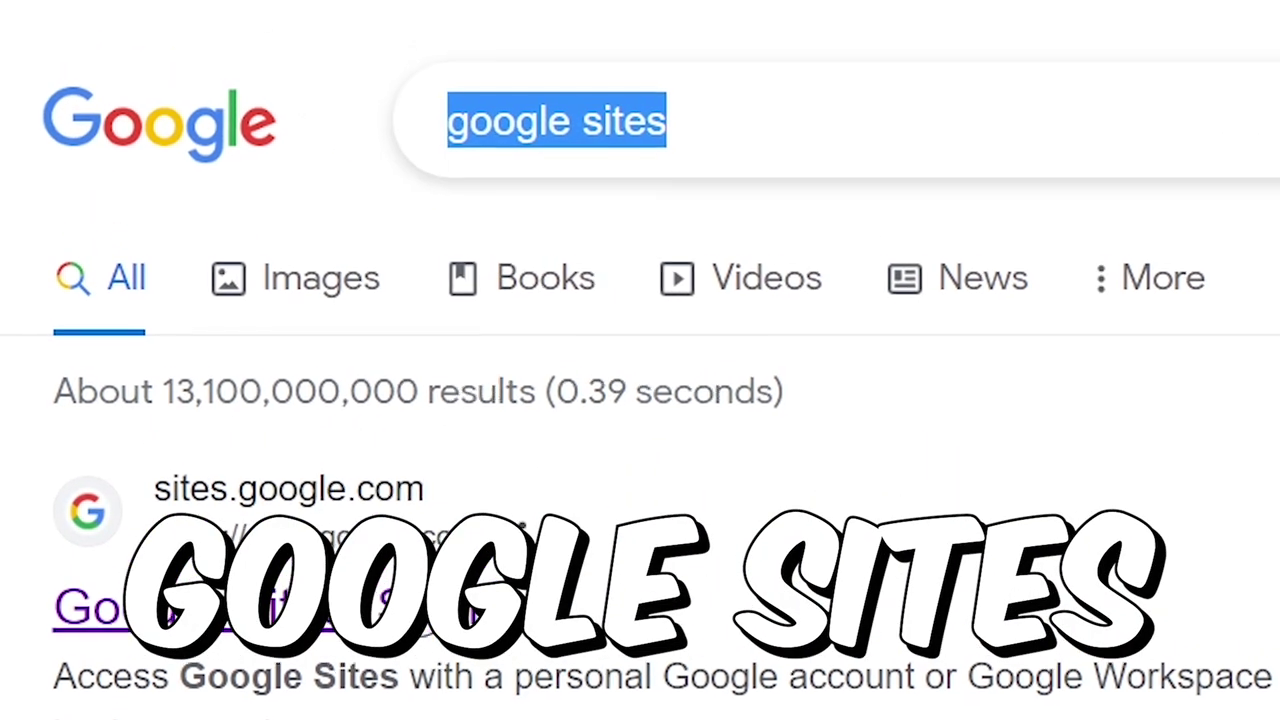
left_click(235, 612)
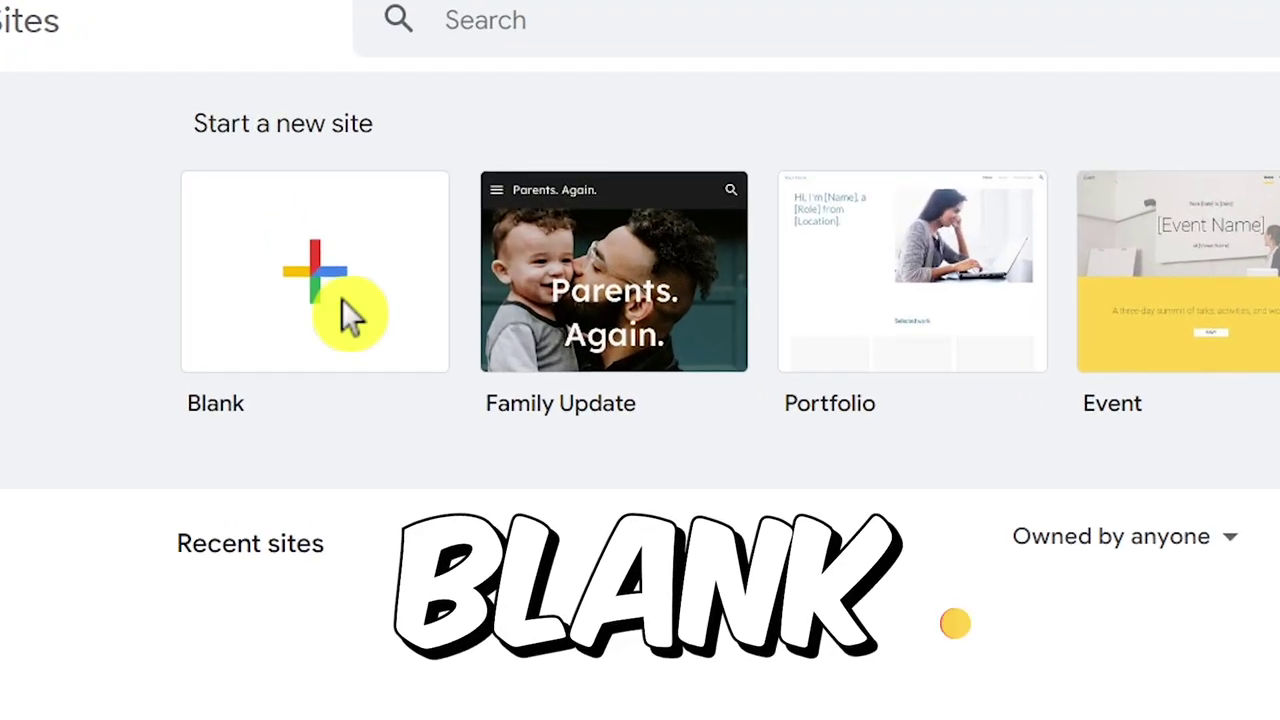
left_click(341, 298)
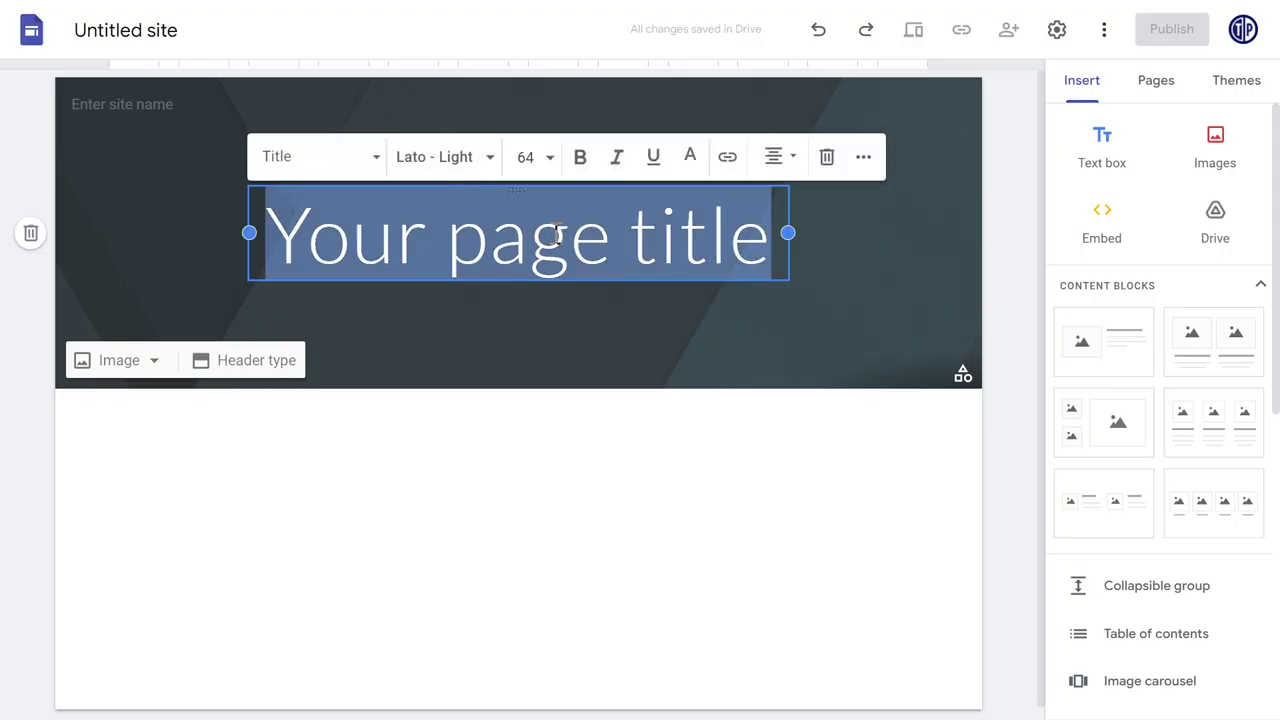
- Title the page 'Can You Solve This? Viral "IQ Test"', widened to fit two lines
type("Can You Solve This?")
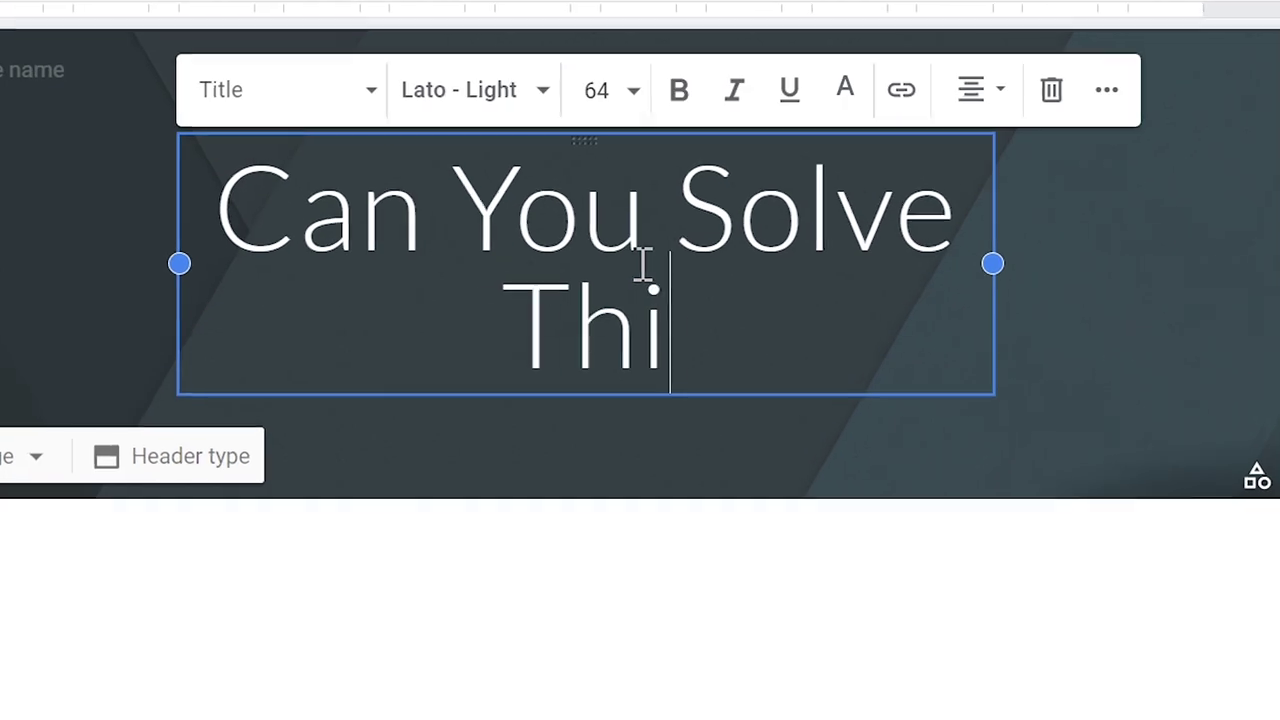
type(" Viral \"IQ Test\"")
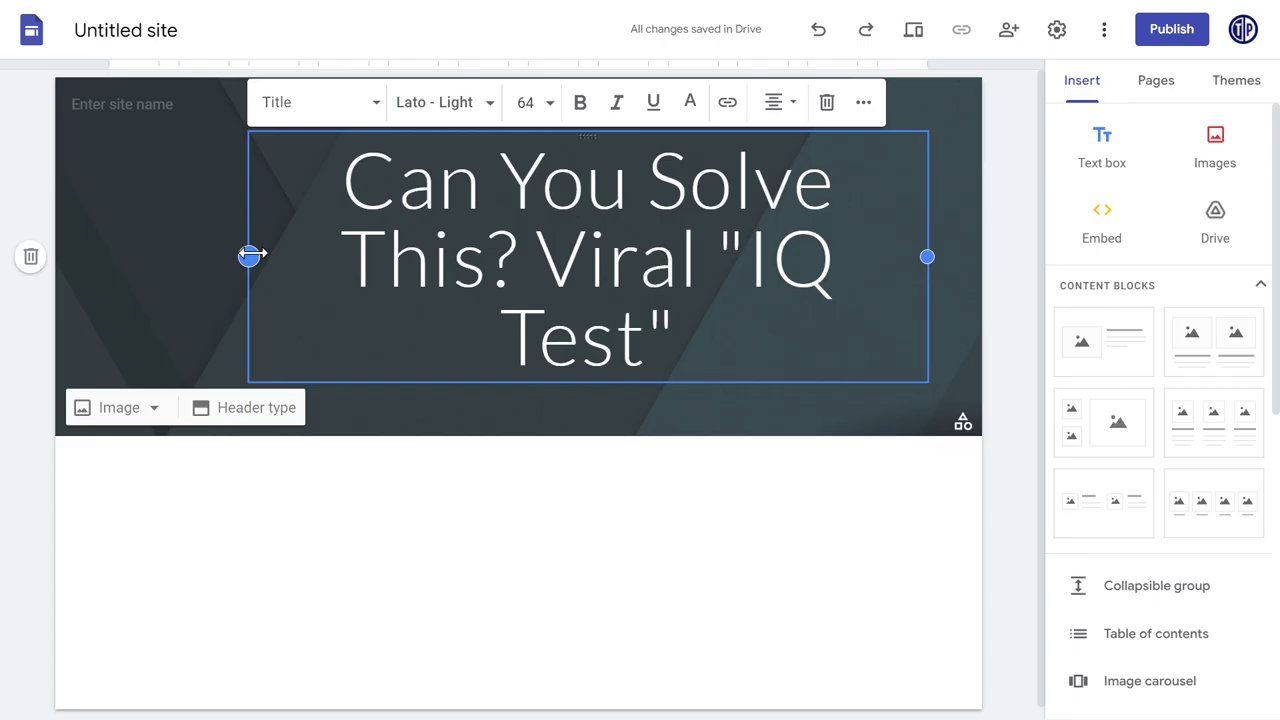
left_click_drag(143, 321, 0, 297)
left_click(835, 545)
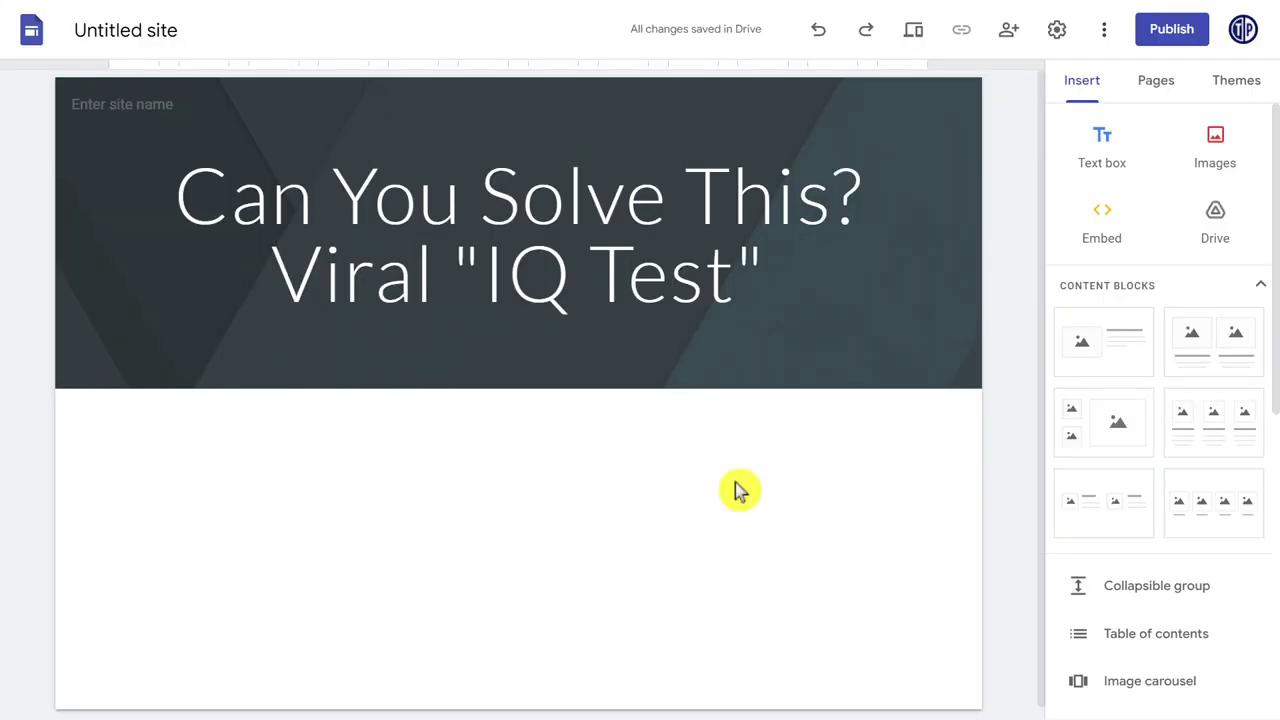
- Add a 'Here is your challenge' text box at size 24, centred
left_click(1104, 160)
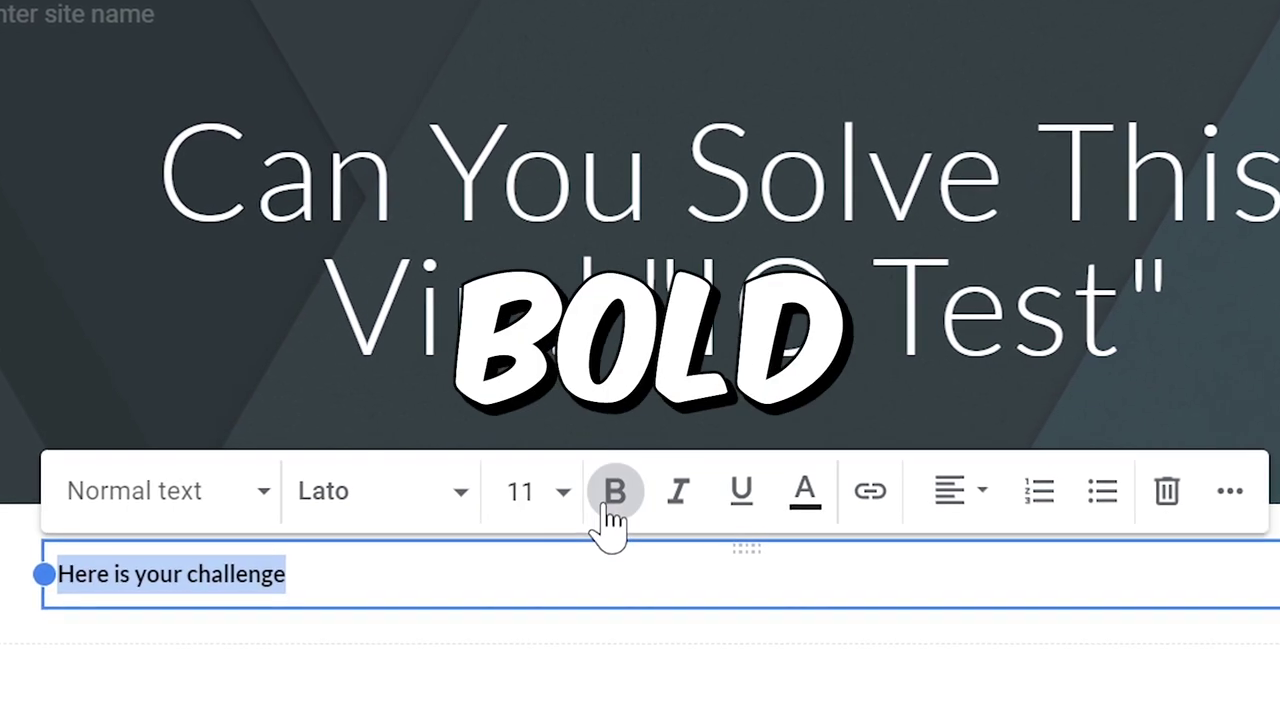
left_click(551, 495)
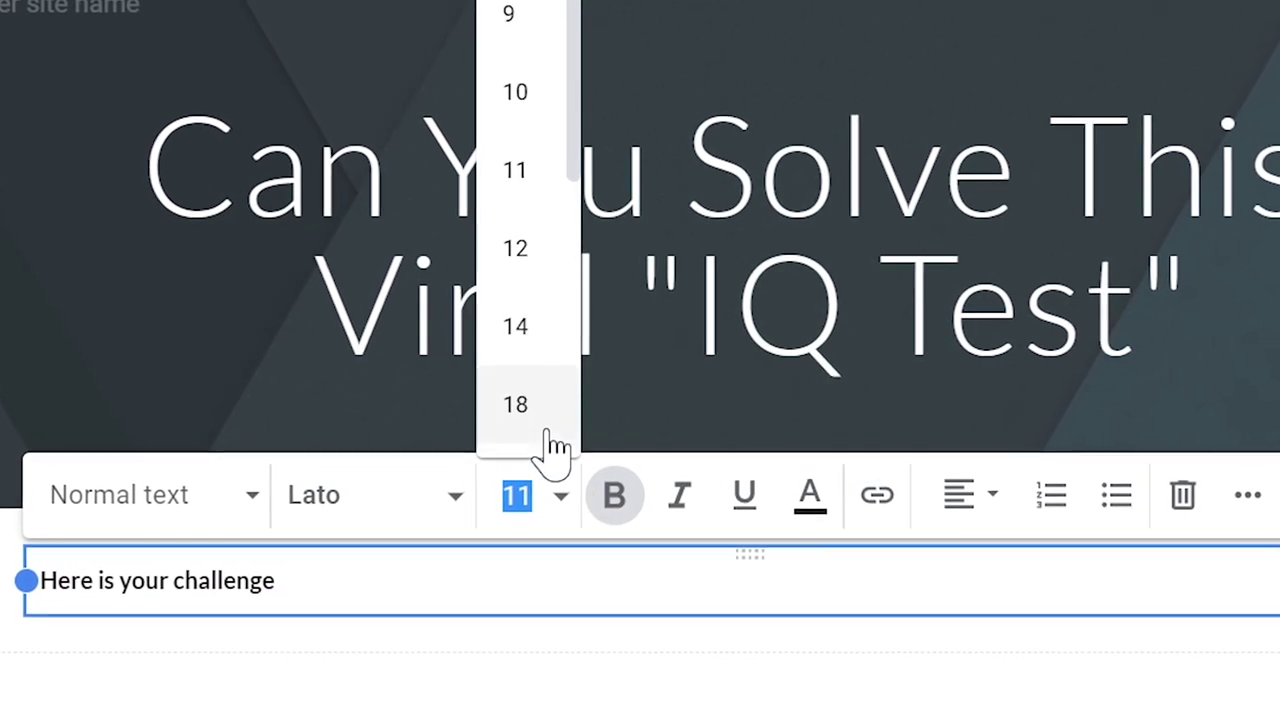
scroll(555, 430, "down", 2)
left_click(537, 352)
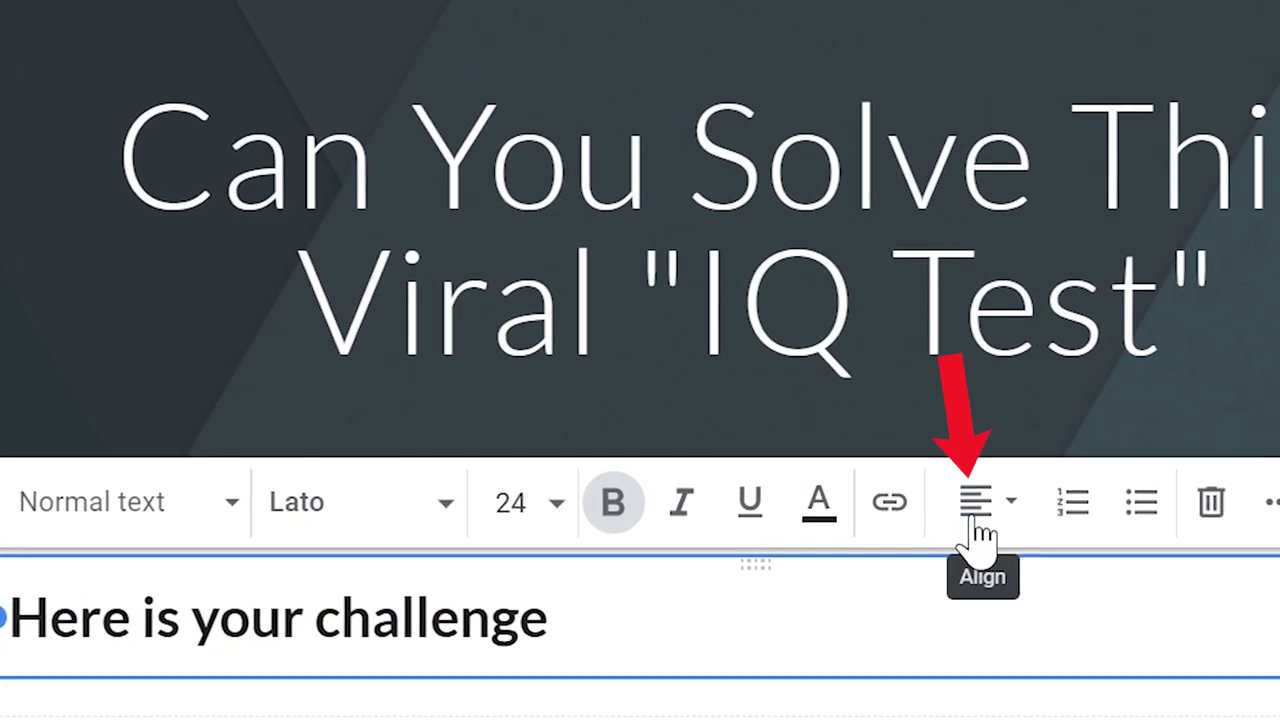
left_click(978, 685)
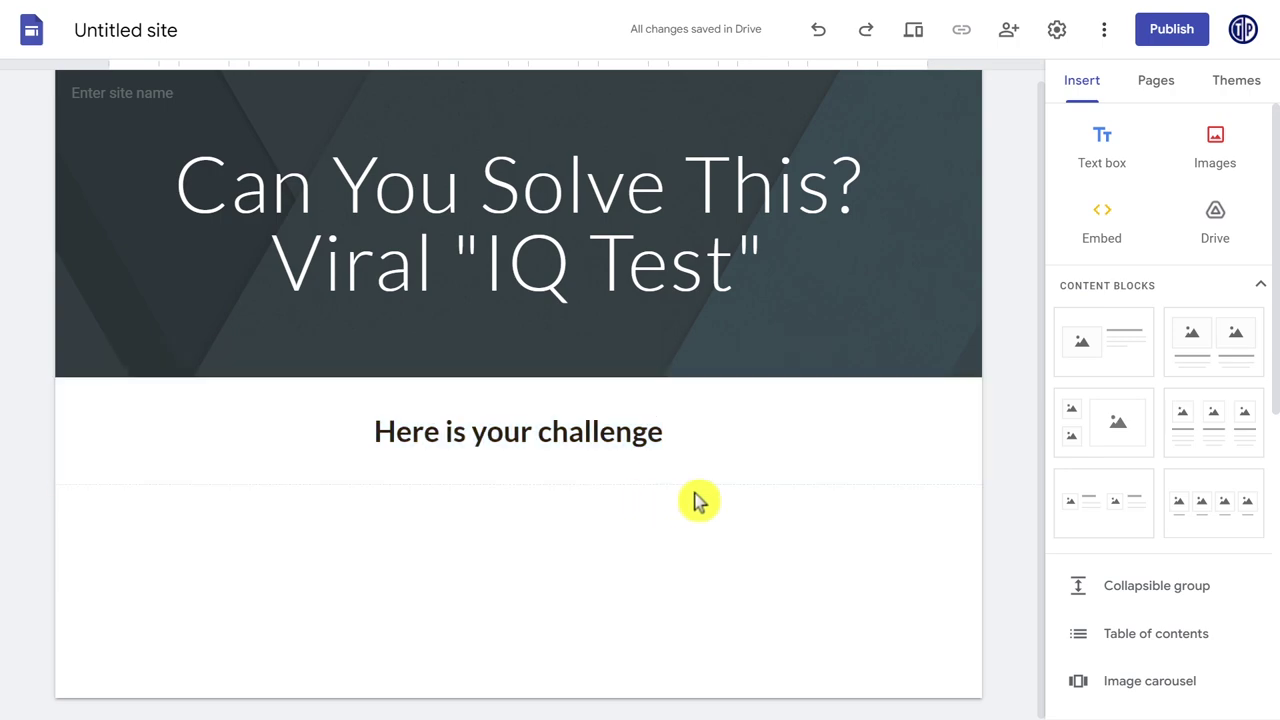
- Upload the puzzle image from Downloads and add a text box beneath it
left_click(1214, 152)
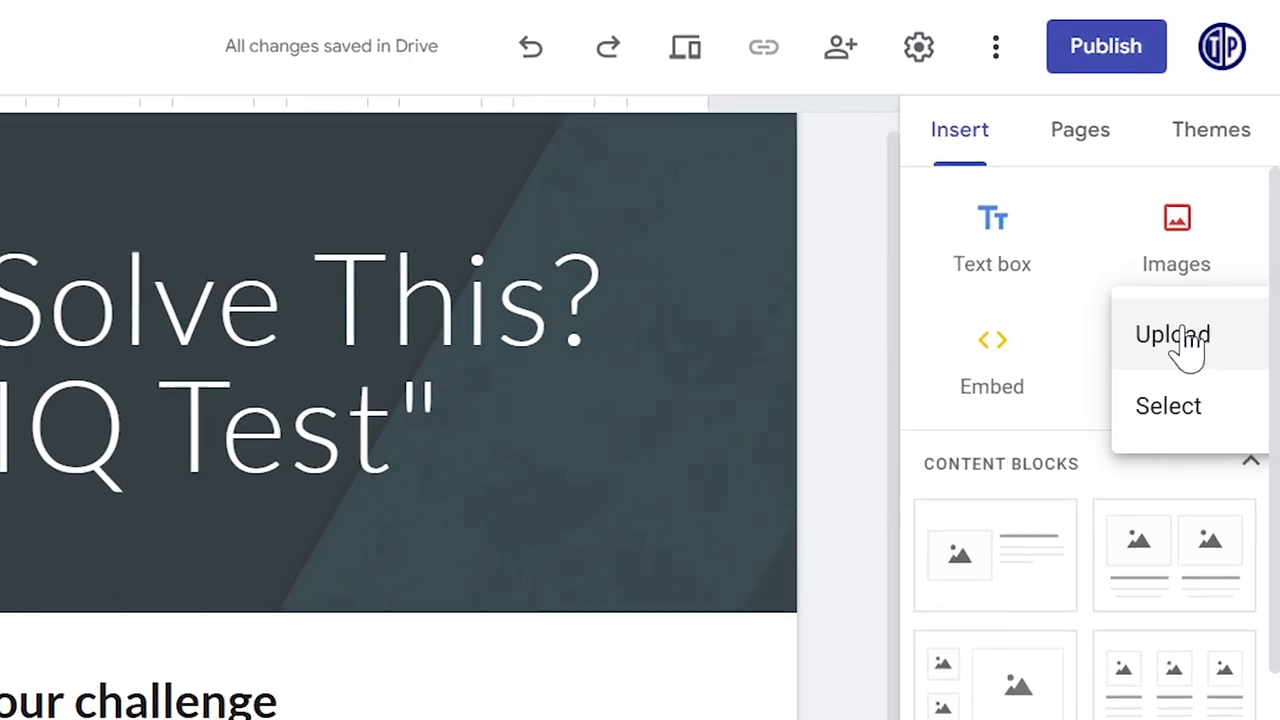
left_click(1190, 340)
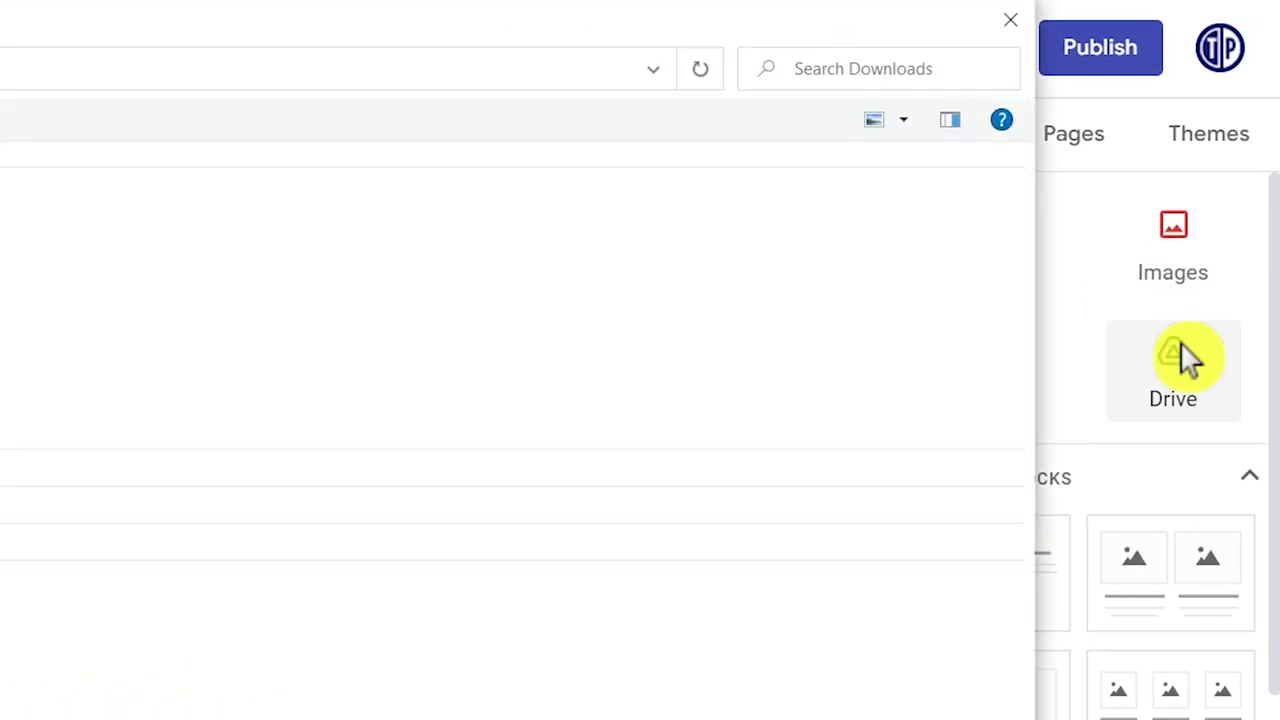
double_click(122, 255)
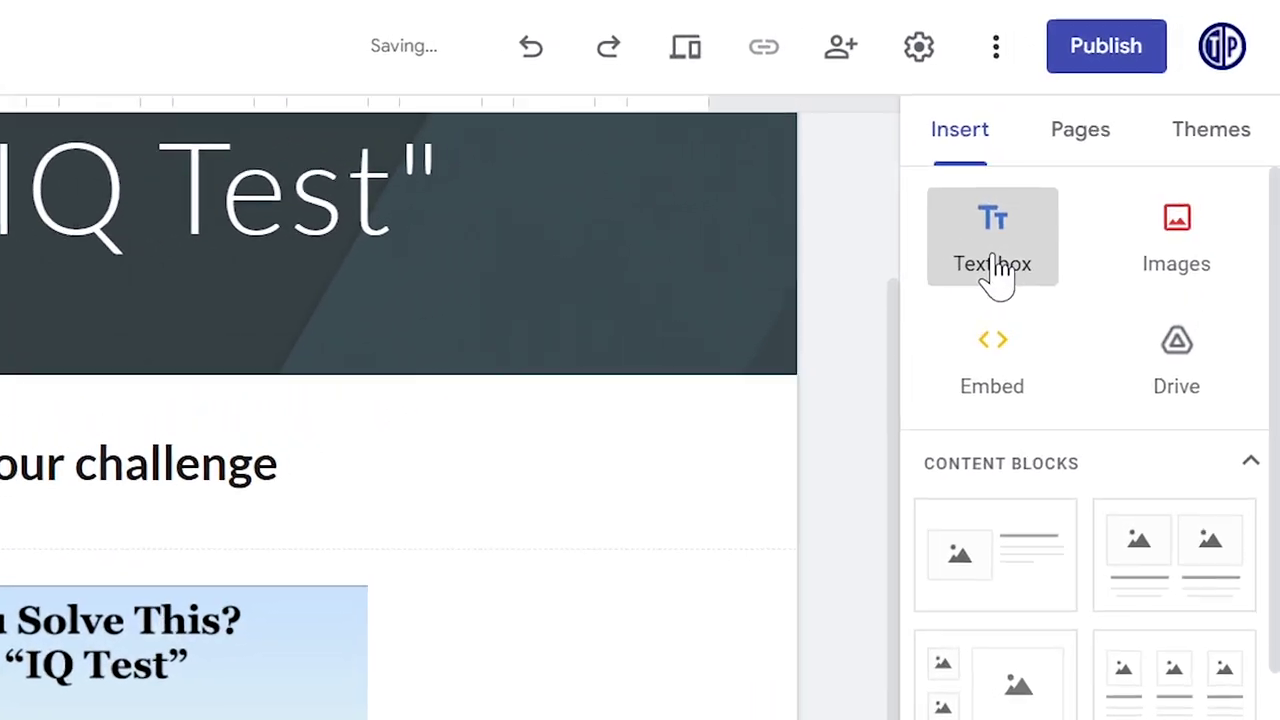
left_click(997, 265)
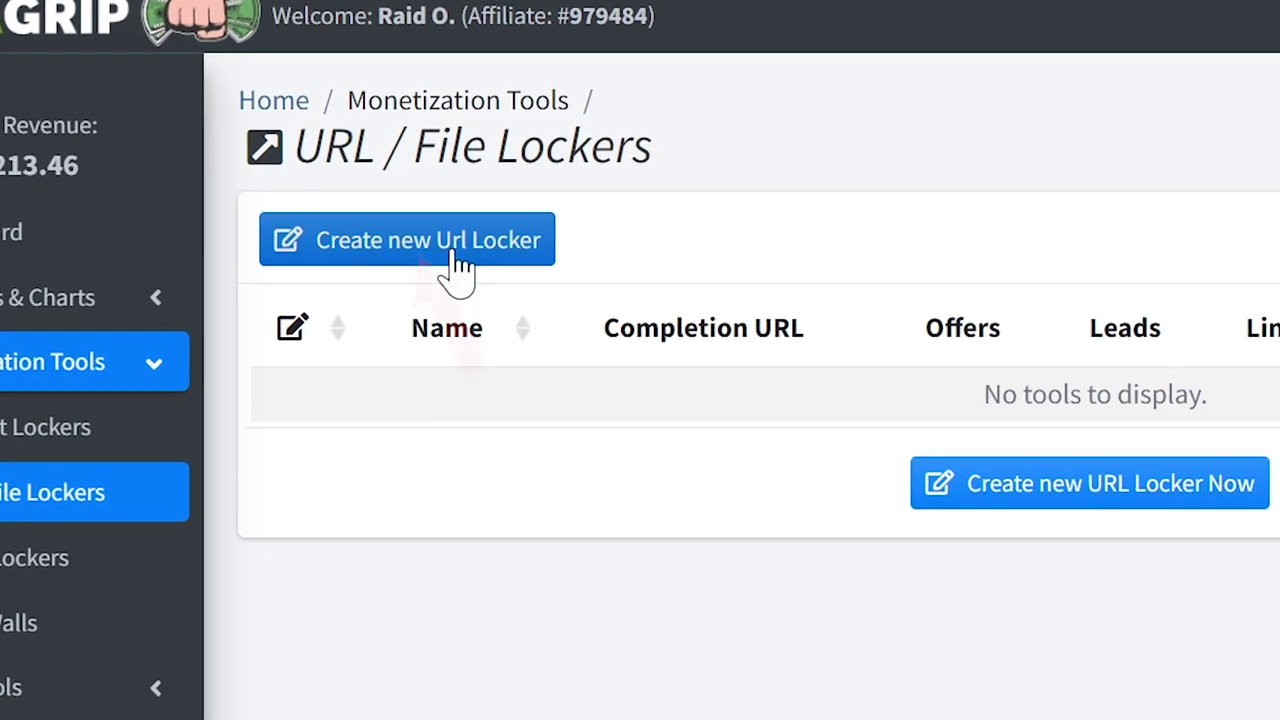
- Create a new URL locker, agreeing to the terms of service
left_click(456, 255)
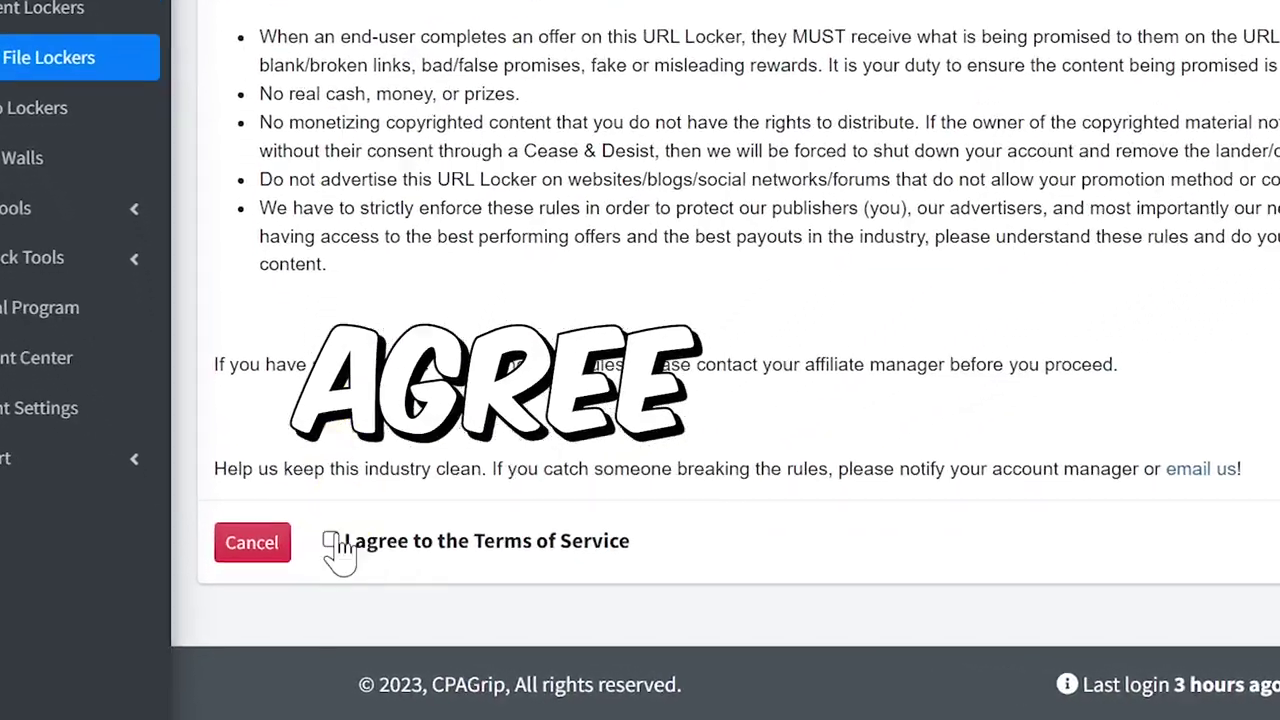
left_click(312, 597)
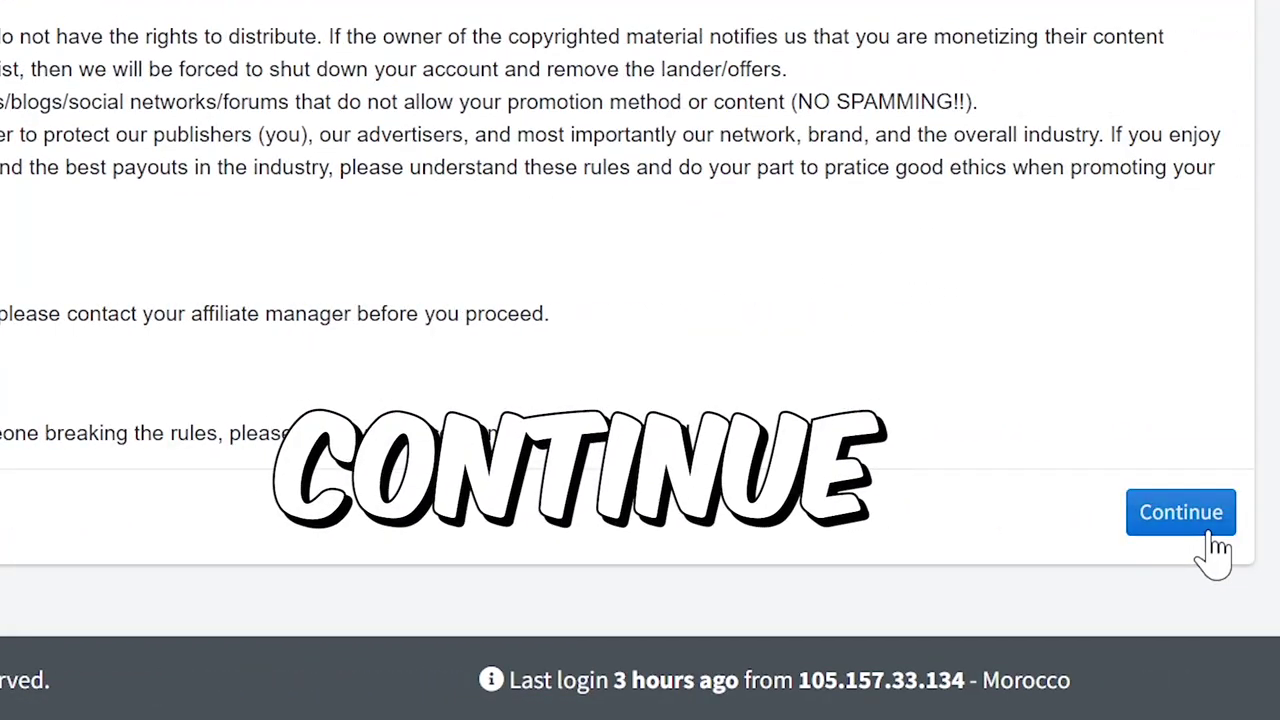
left_click(1178, 513)
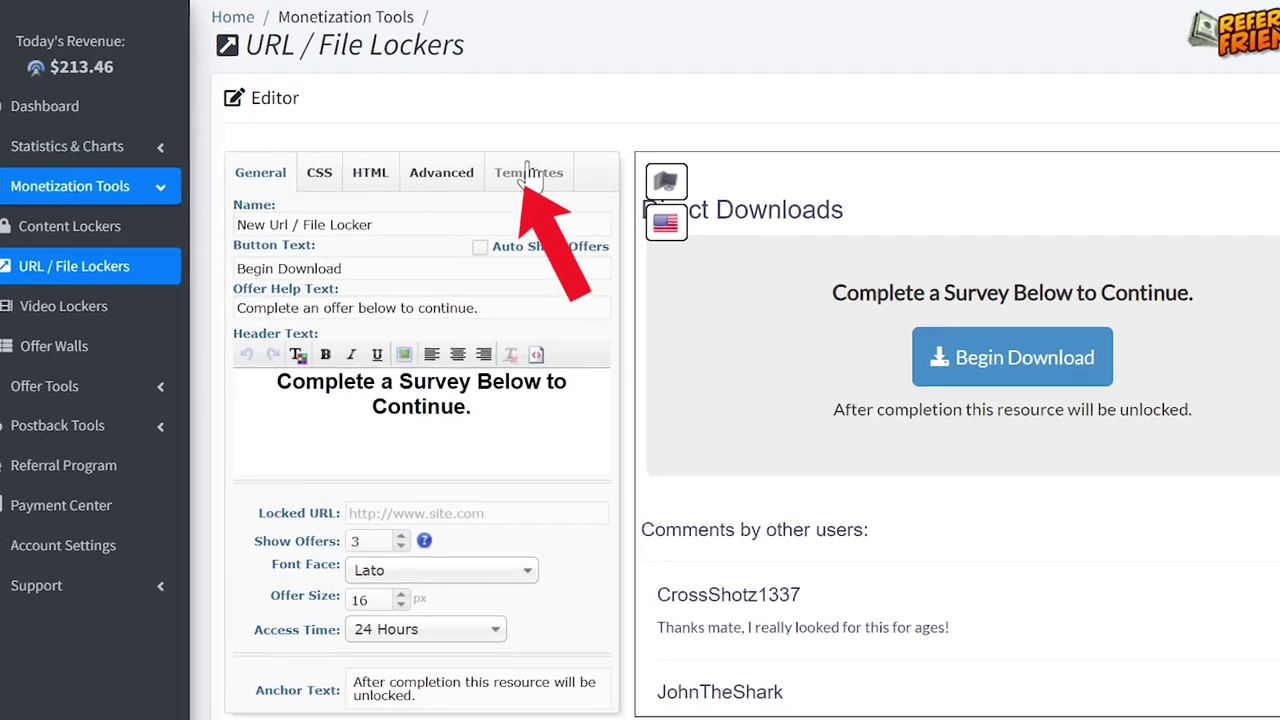
- Apply the Human Verification template to the locker and return to General settings
left_click(600, 137)
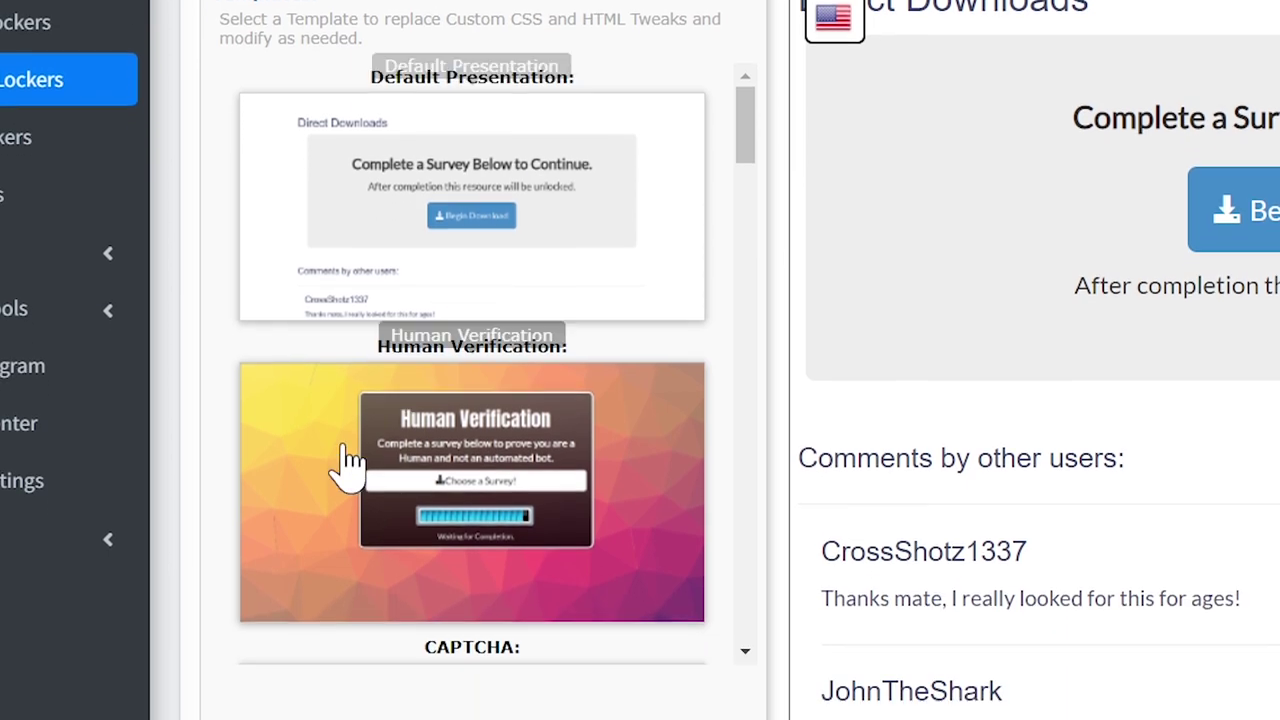
scroll(330, 480, "down", 4)
scroll(308, 515, "down", 8)
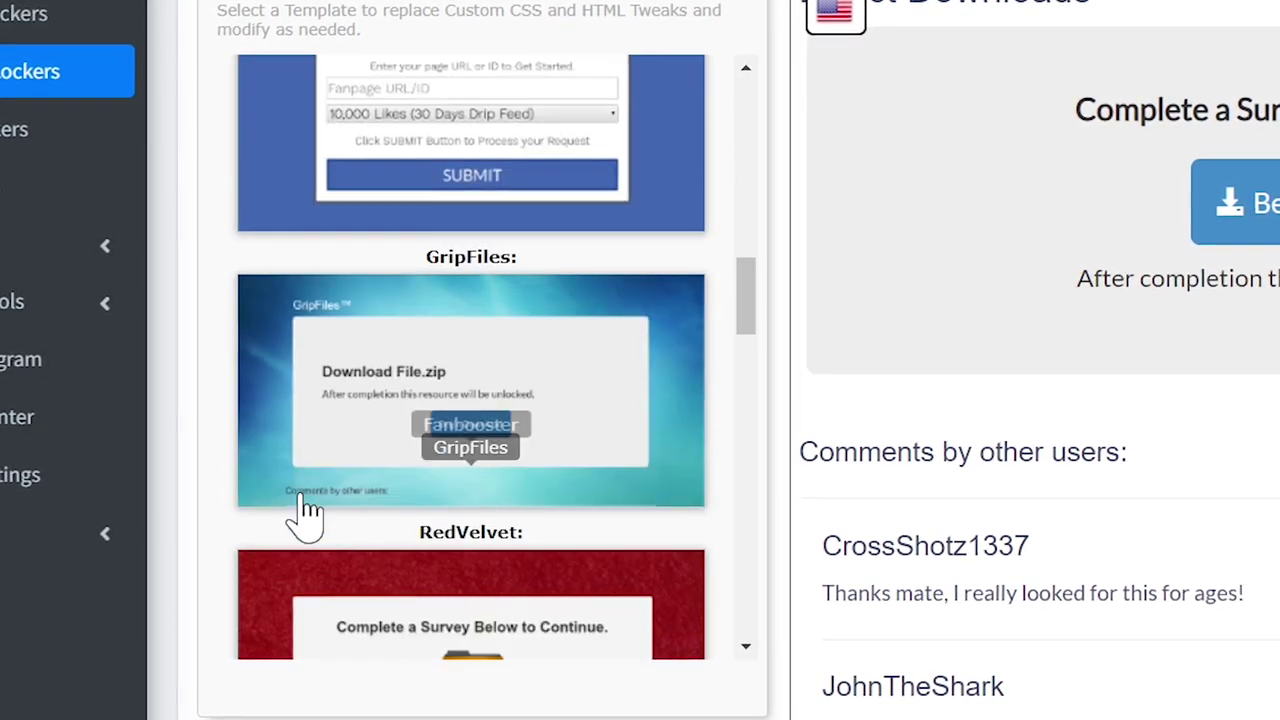
scroll(300, 510, "up", 10)
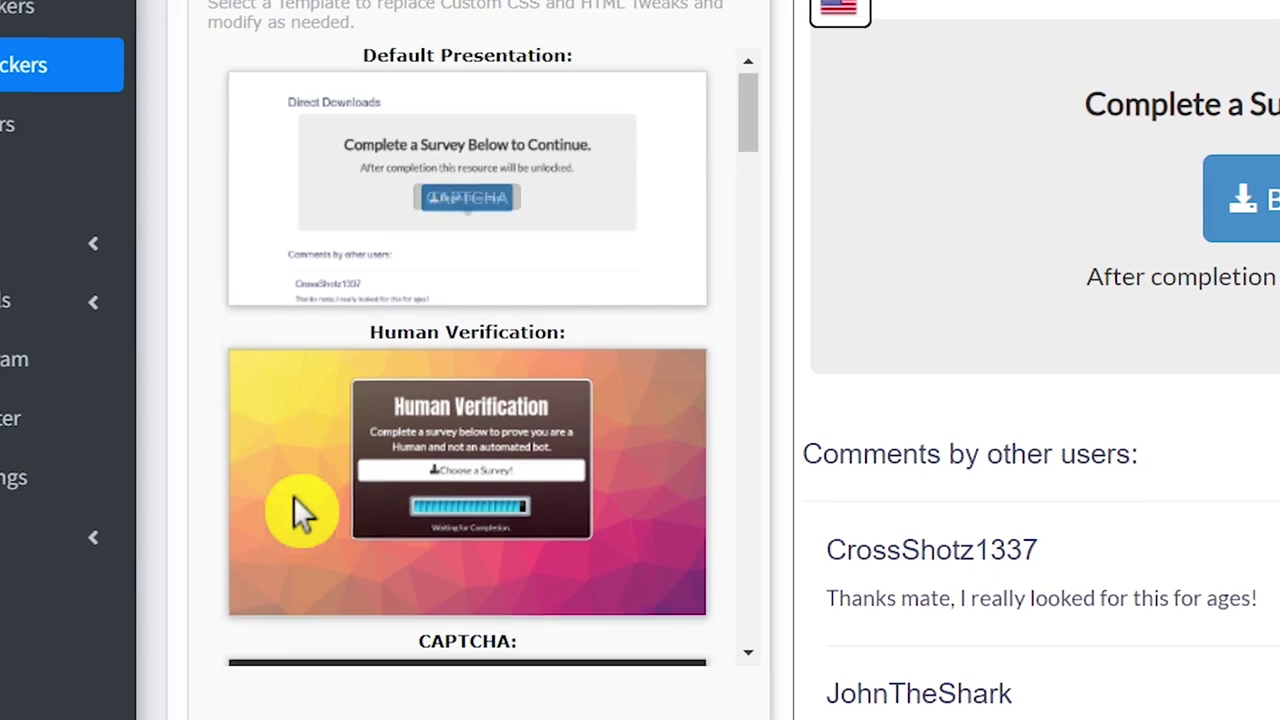
scroll(455, 480, "down", 2)
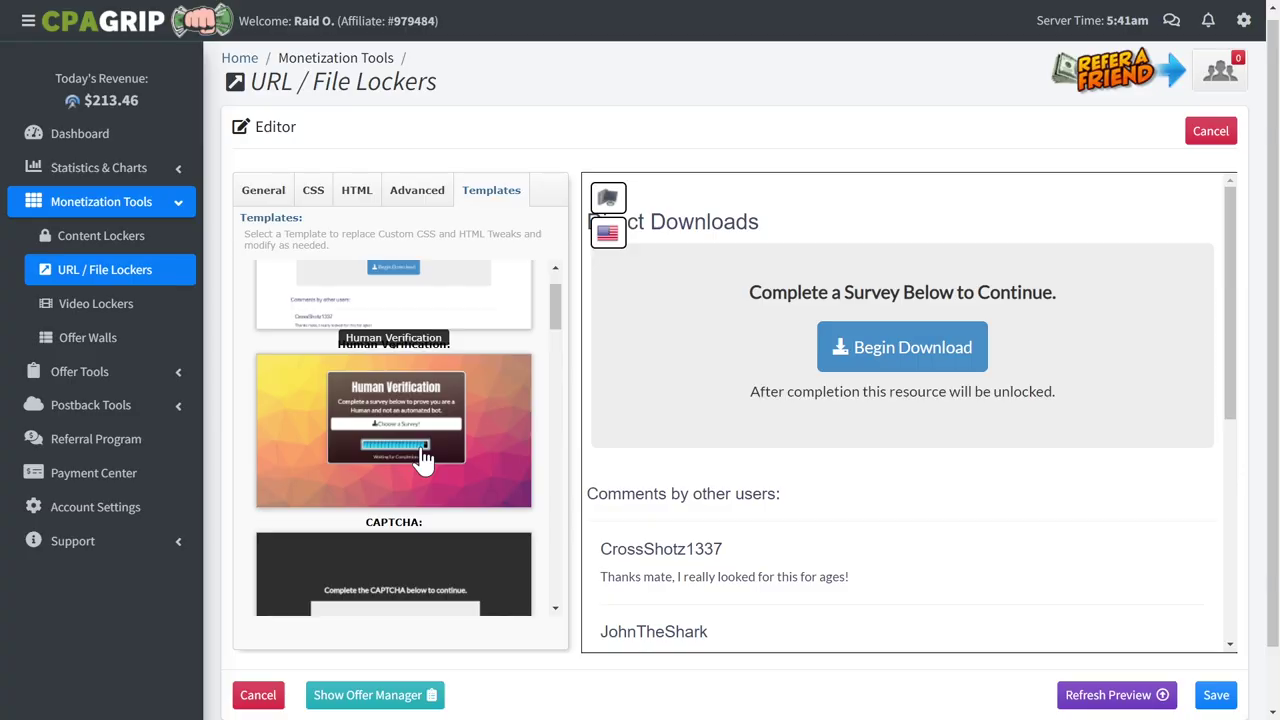
left_click(514, 391)
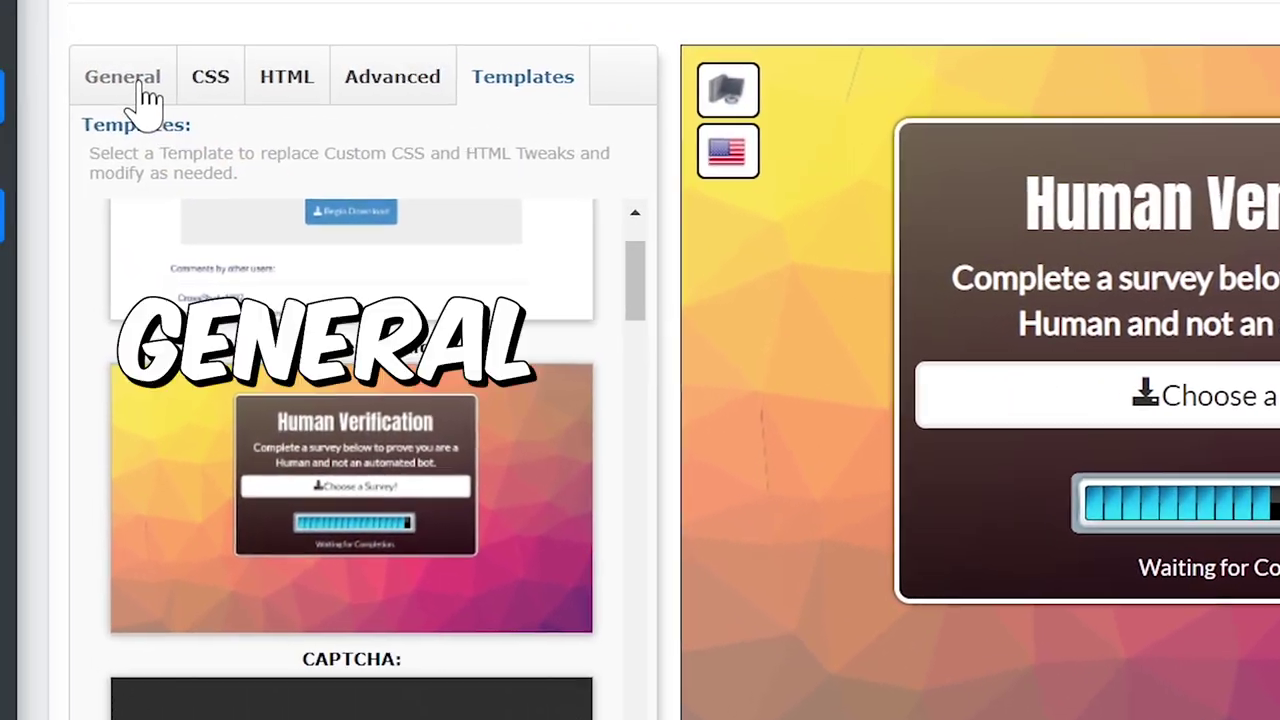
left_click(140, 90)
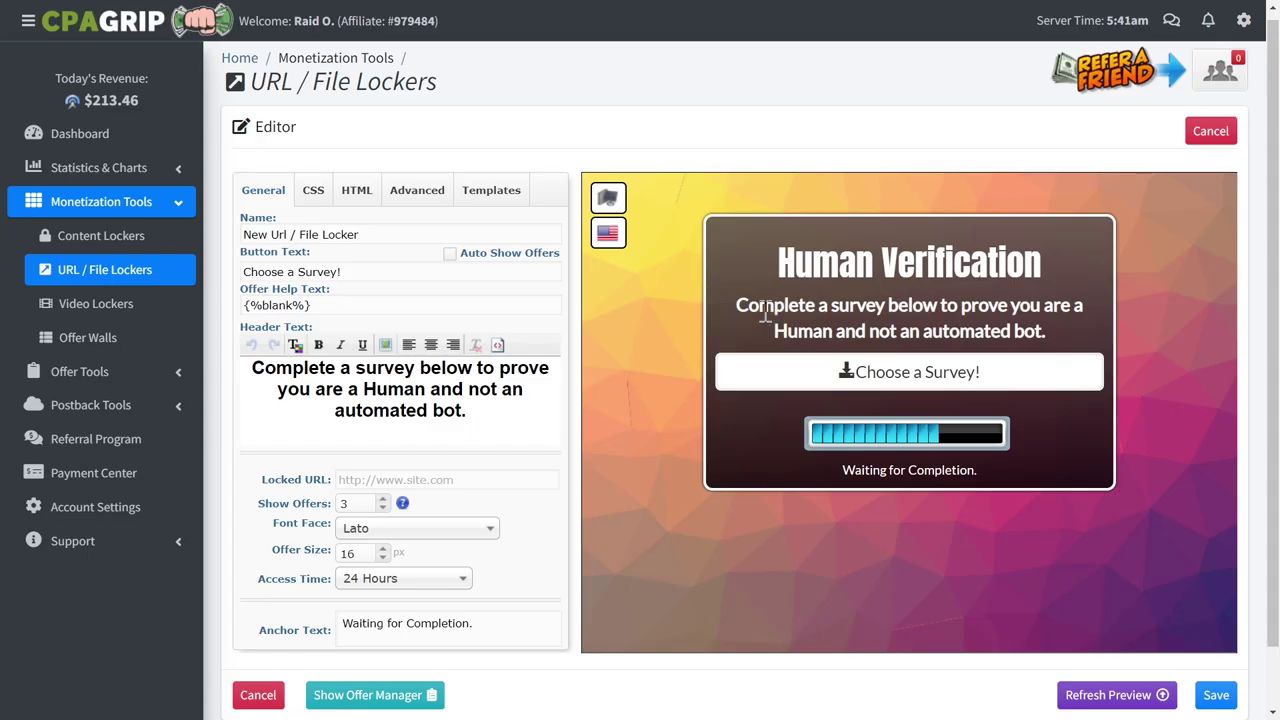
- Reword the locker's header text to promise the puzzle answer for completing a survey
left_click_drag(996, 279, 1229, 324)
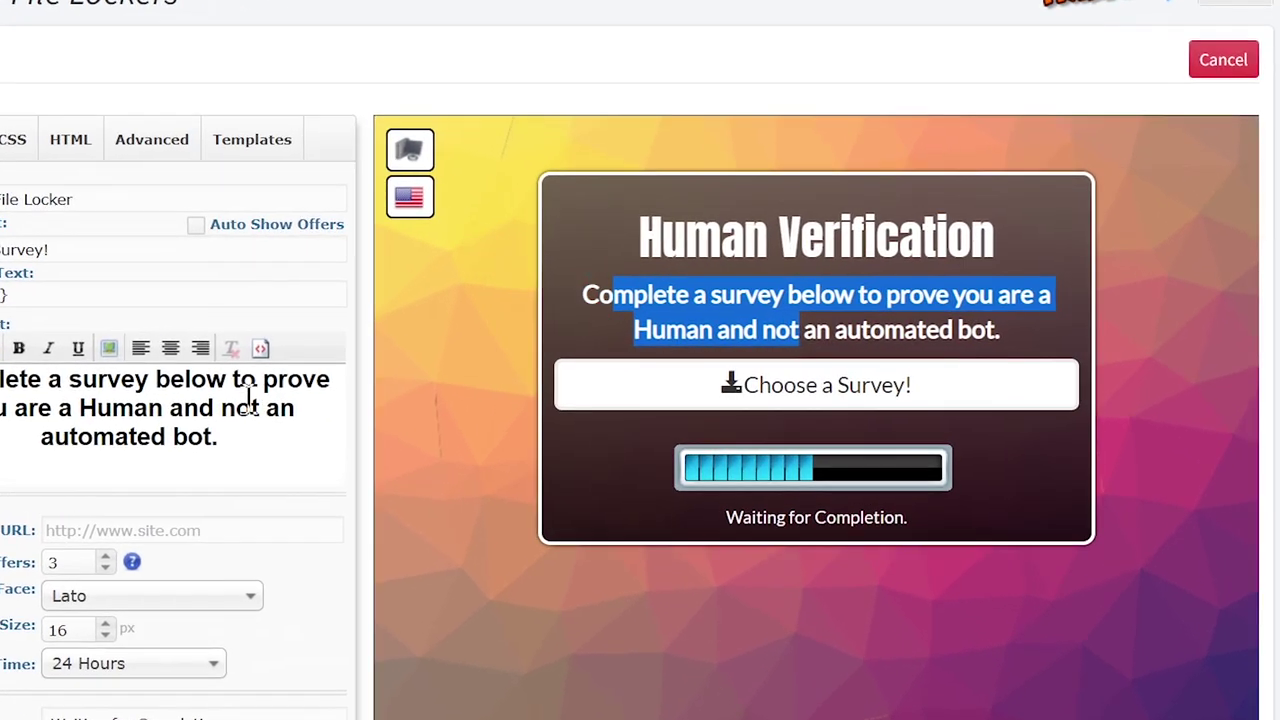
left_click_drag(248, 400, 81, 380)
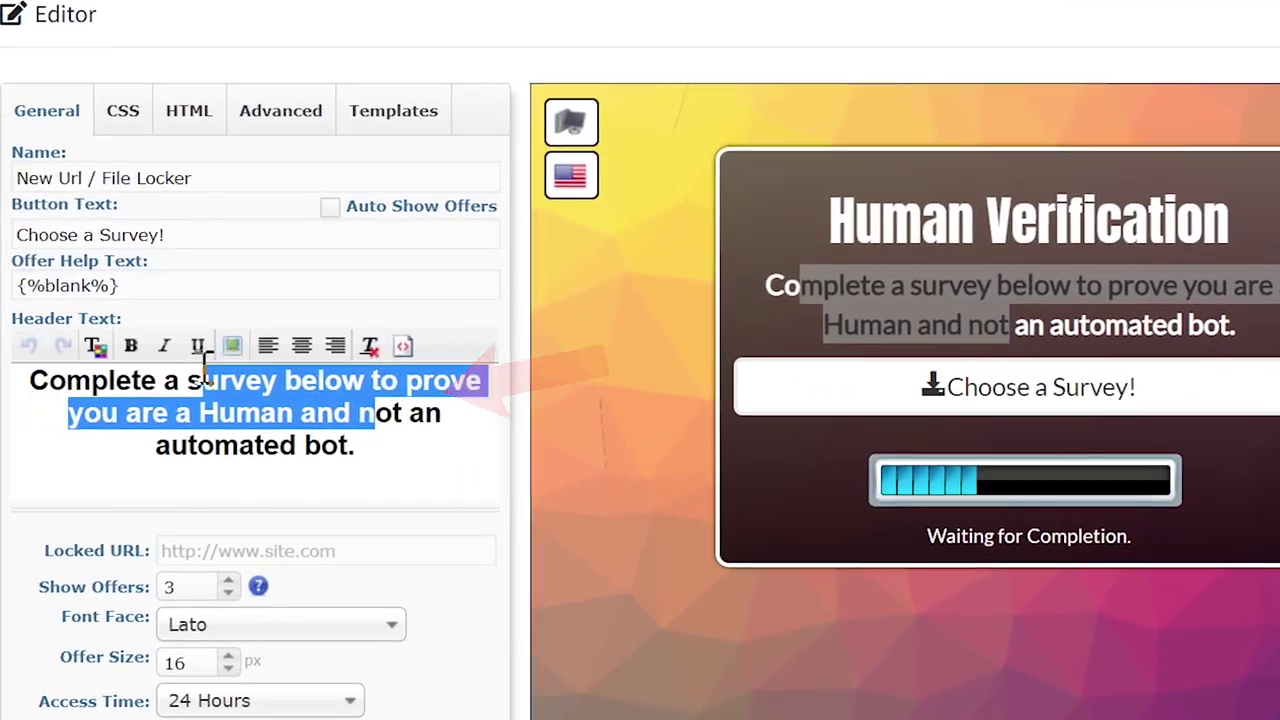
left_click(410, 460)
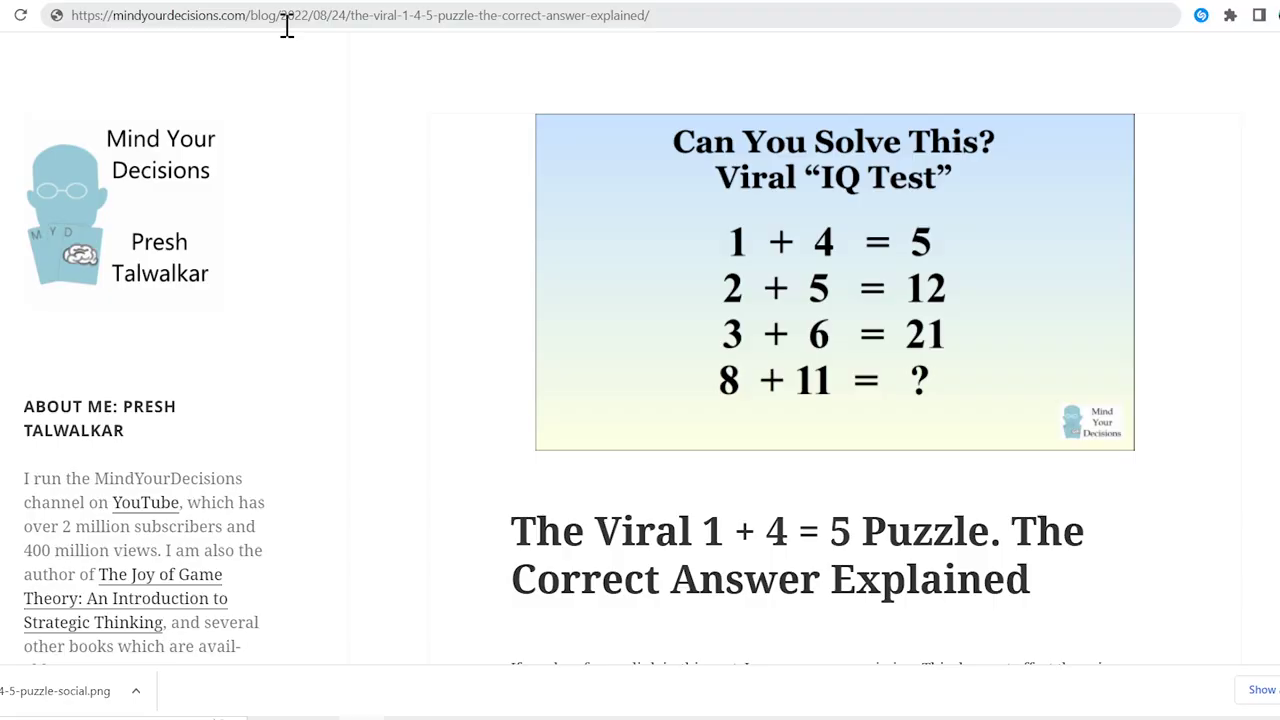
- Copy the puzzle article's web address into the locker's Locked URL field
left_click(287, 27)
right_click(285, 26)
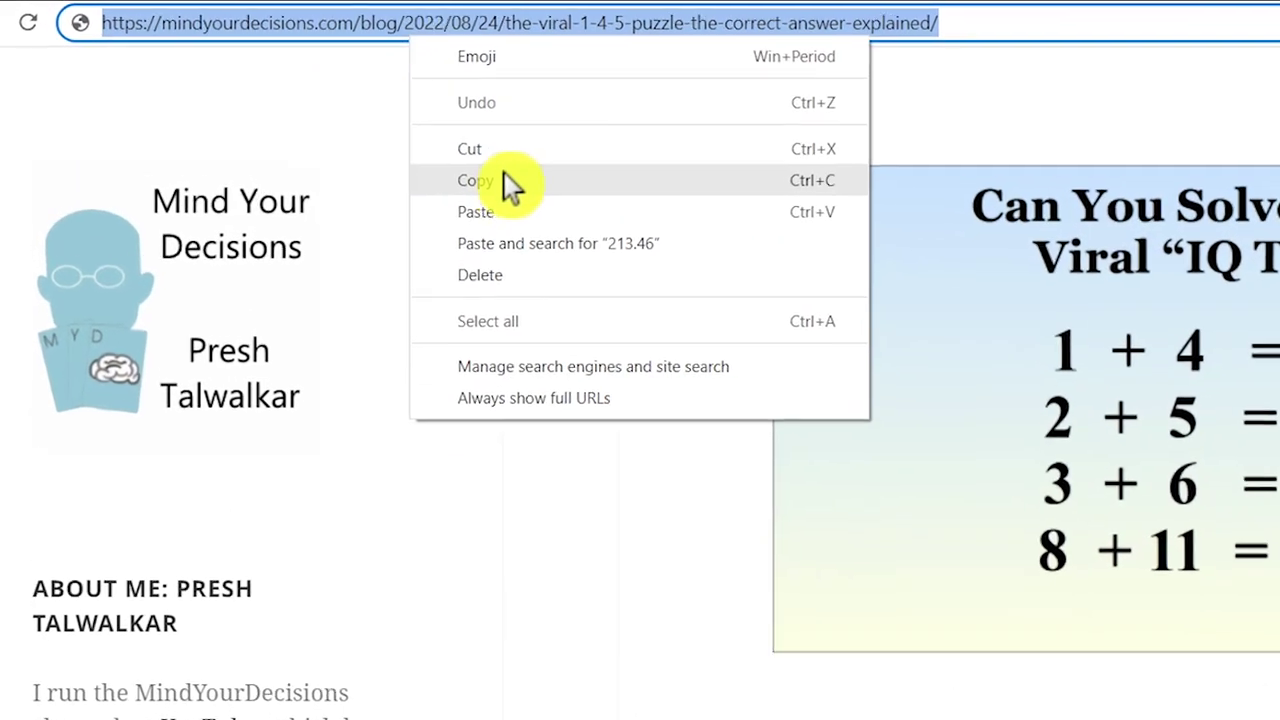
left_click(511, 181)
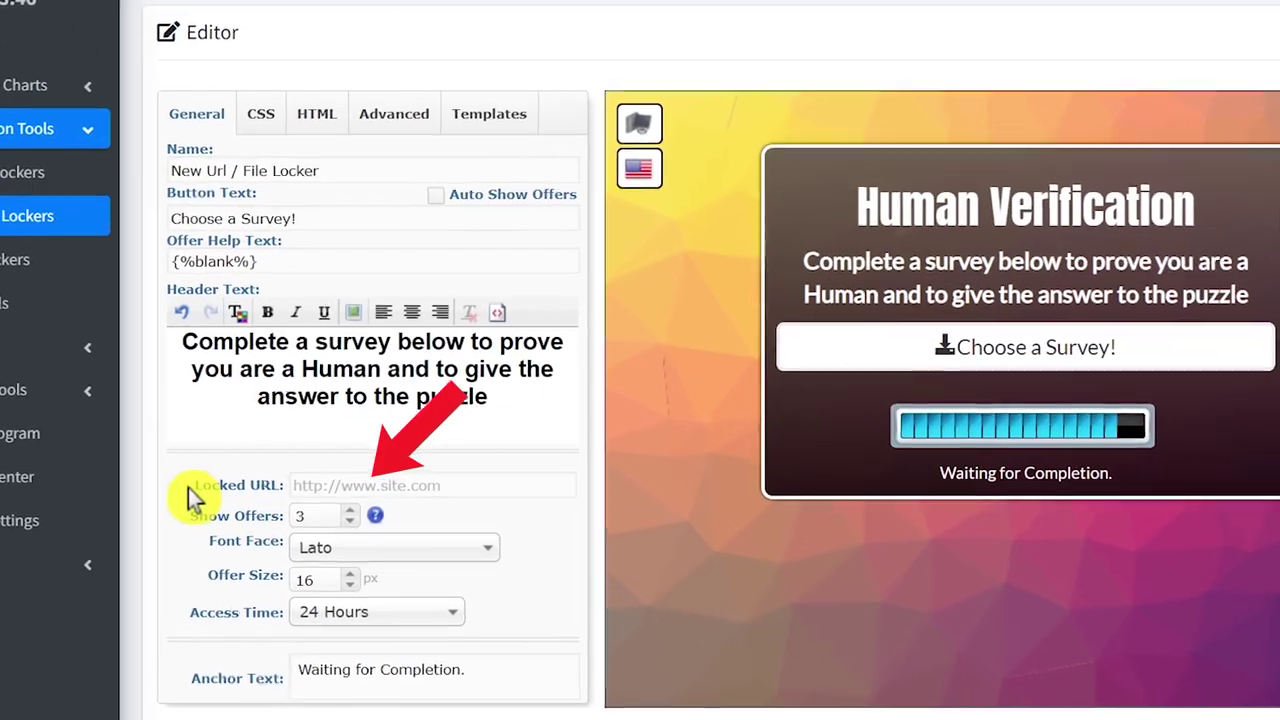
left_click_drag(250, 481, 327, 481)
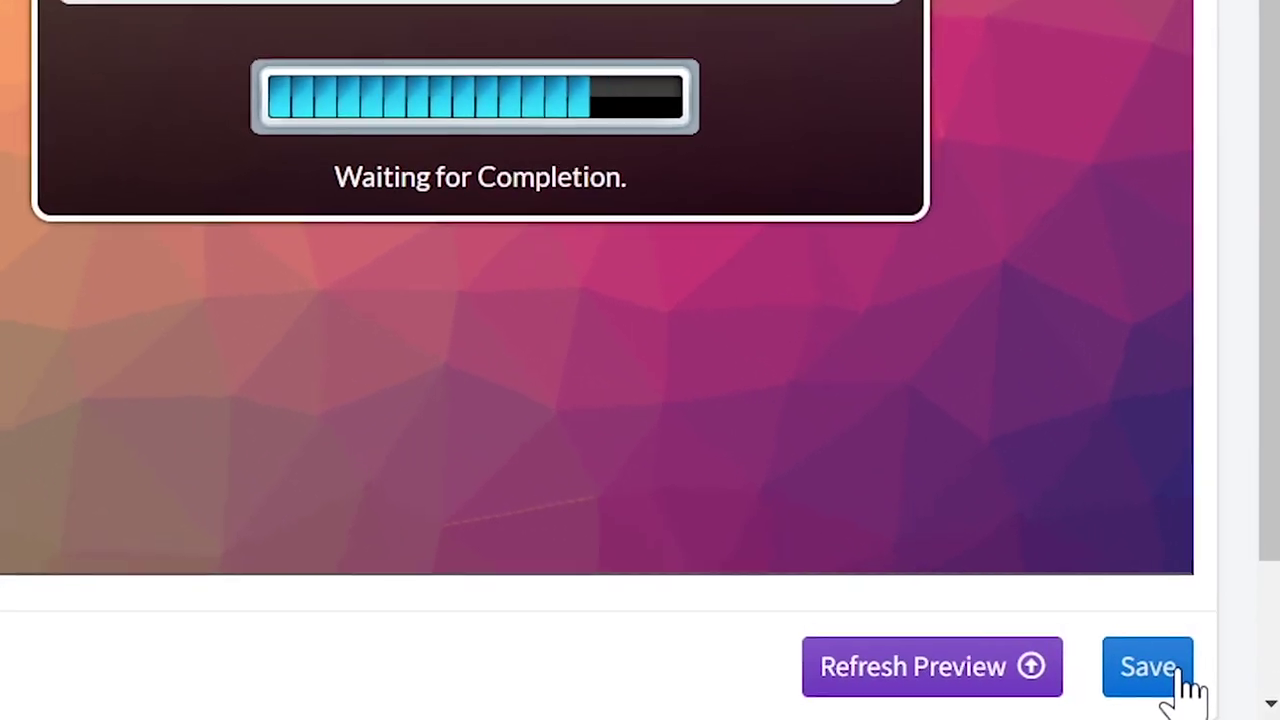
- Save the locker and copy its getafilenow.com share link
left_click(1170, 688)
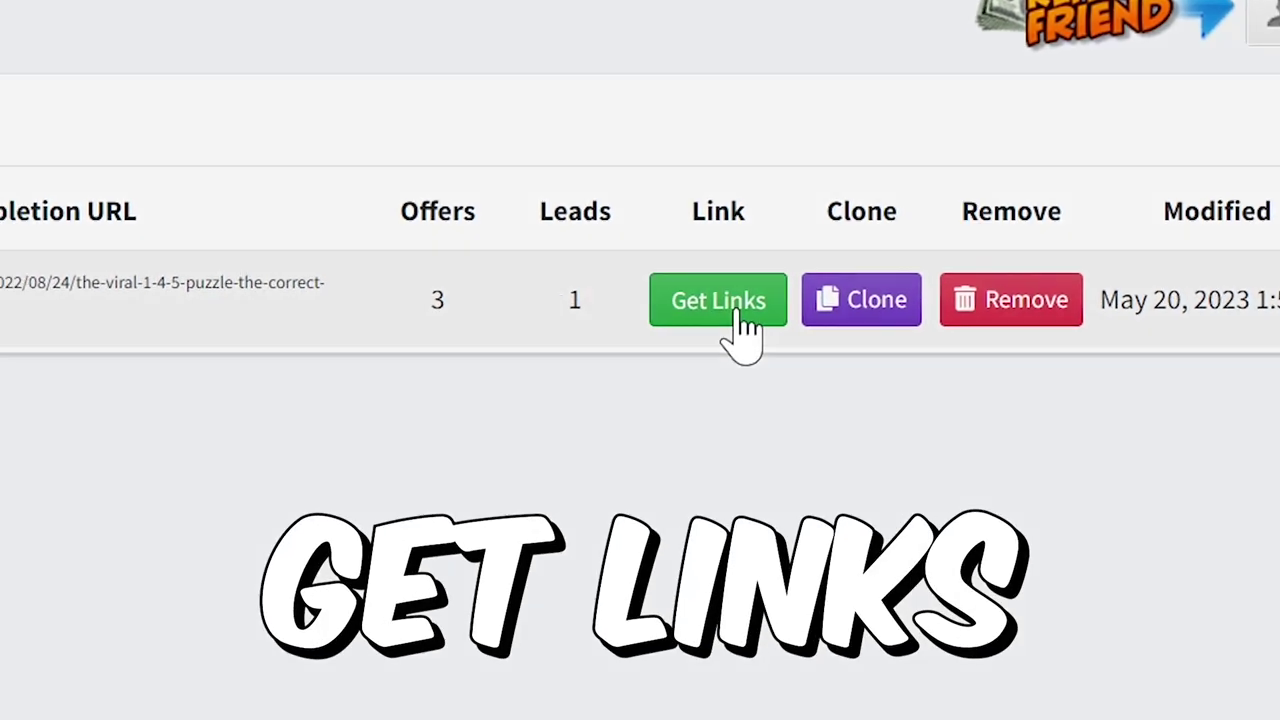
left_click(770, 318)
left_click(1005, 542)
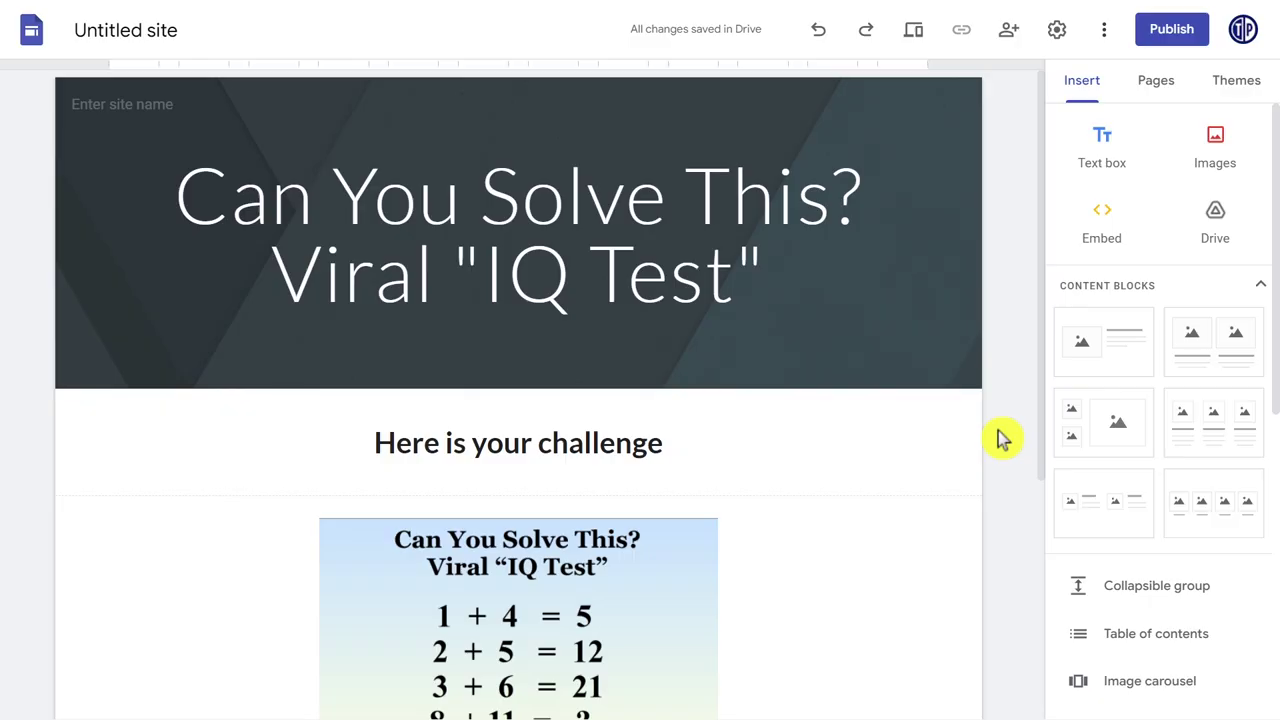
- Link the 'Click Here To See The Answer' text to the locker share URL
scroll(970, 447, "down", 3)
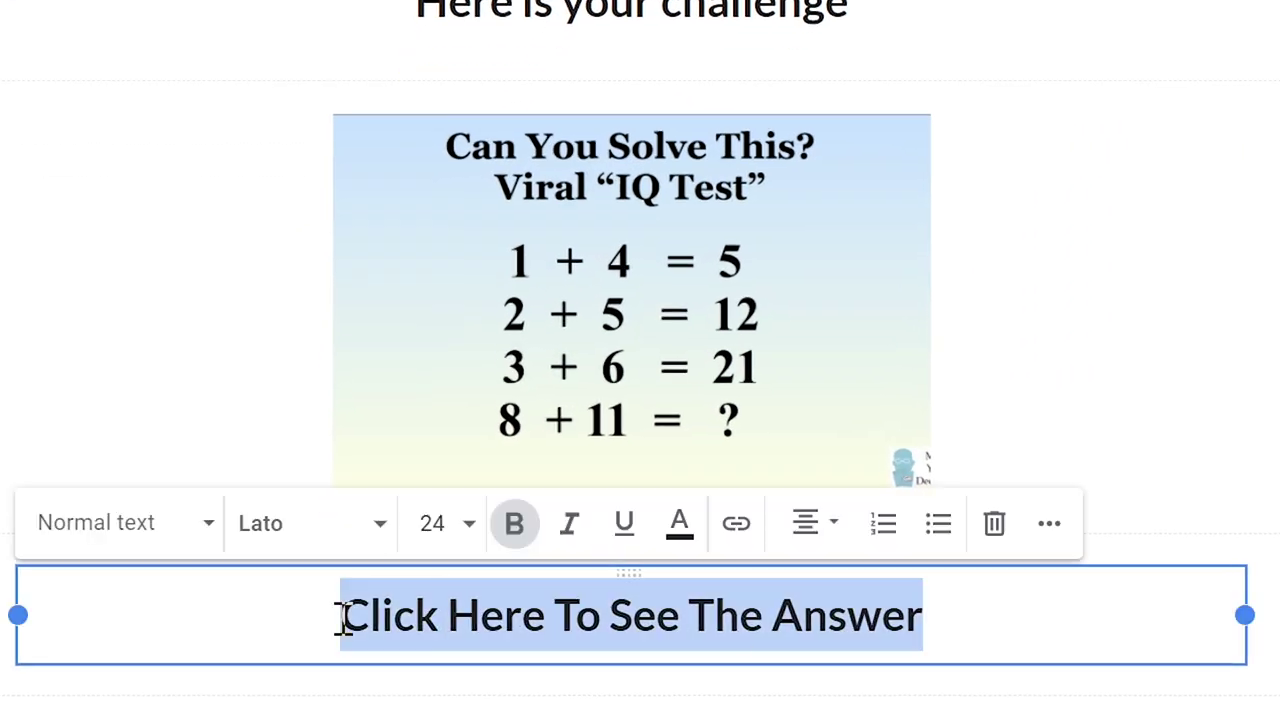
left_click(740, 528)
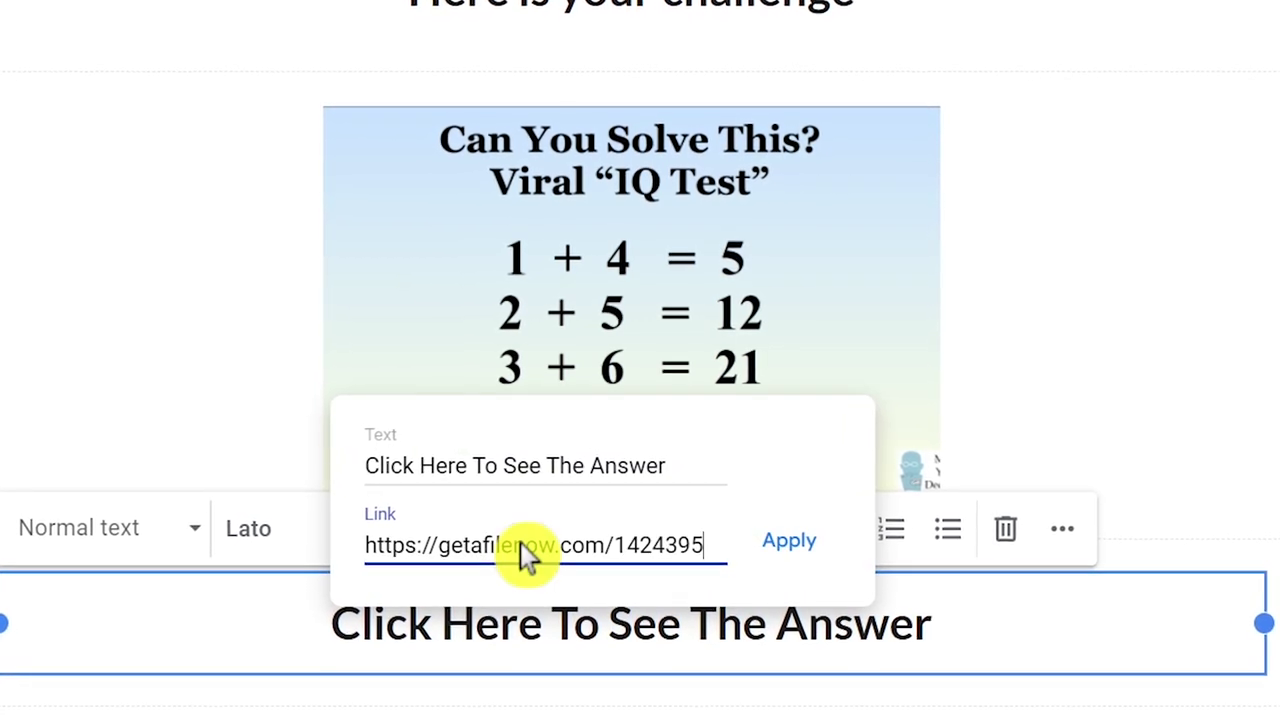
left_click(790, 542)
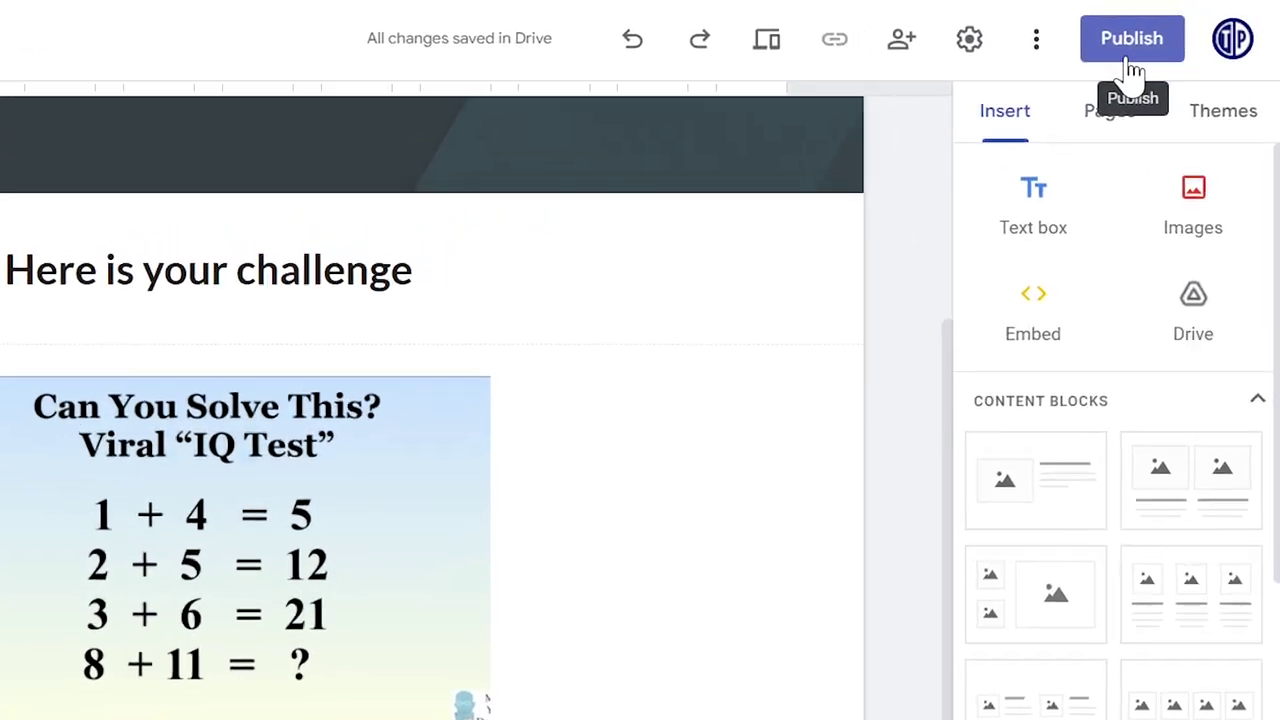
- Publish the site at web address solve-this-puzzle-now1 and copy the published link
left_click(1166, 30)
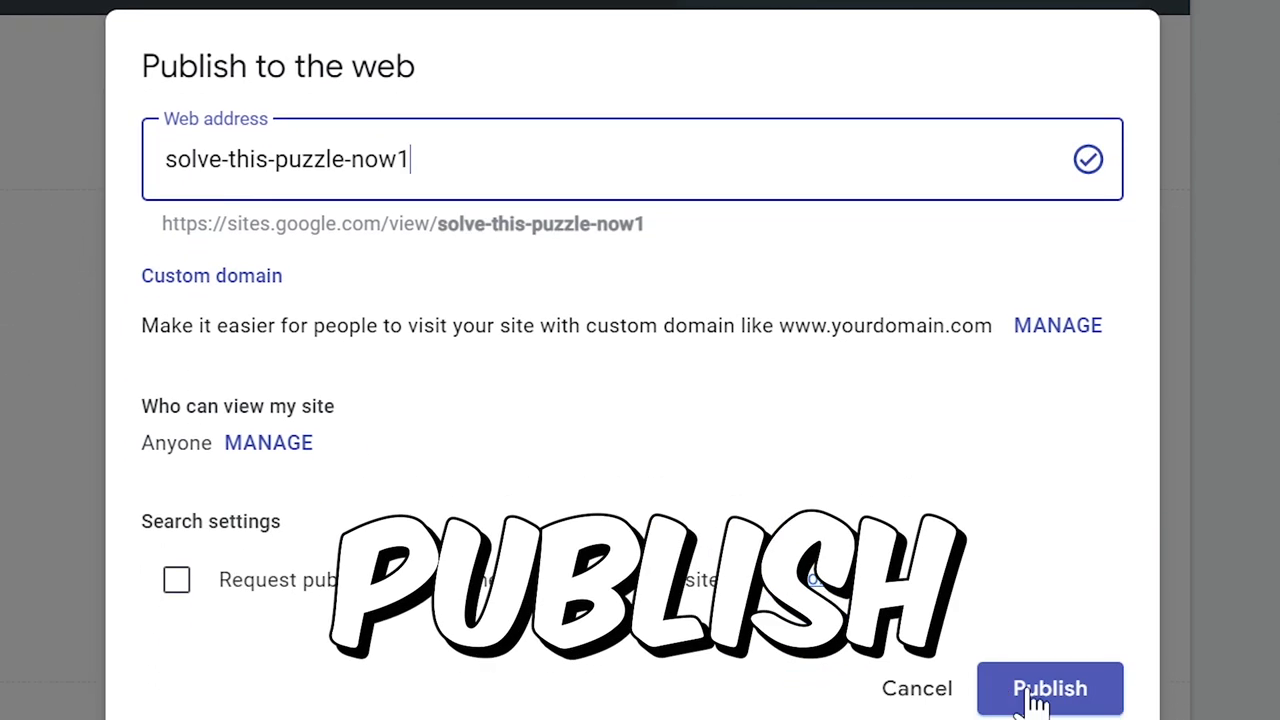
left_click(1071, 649)
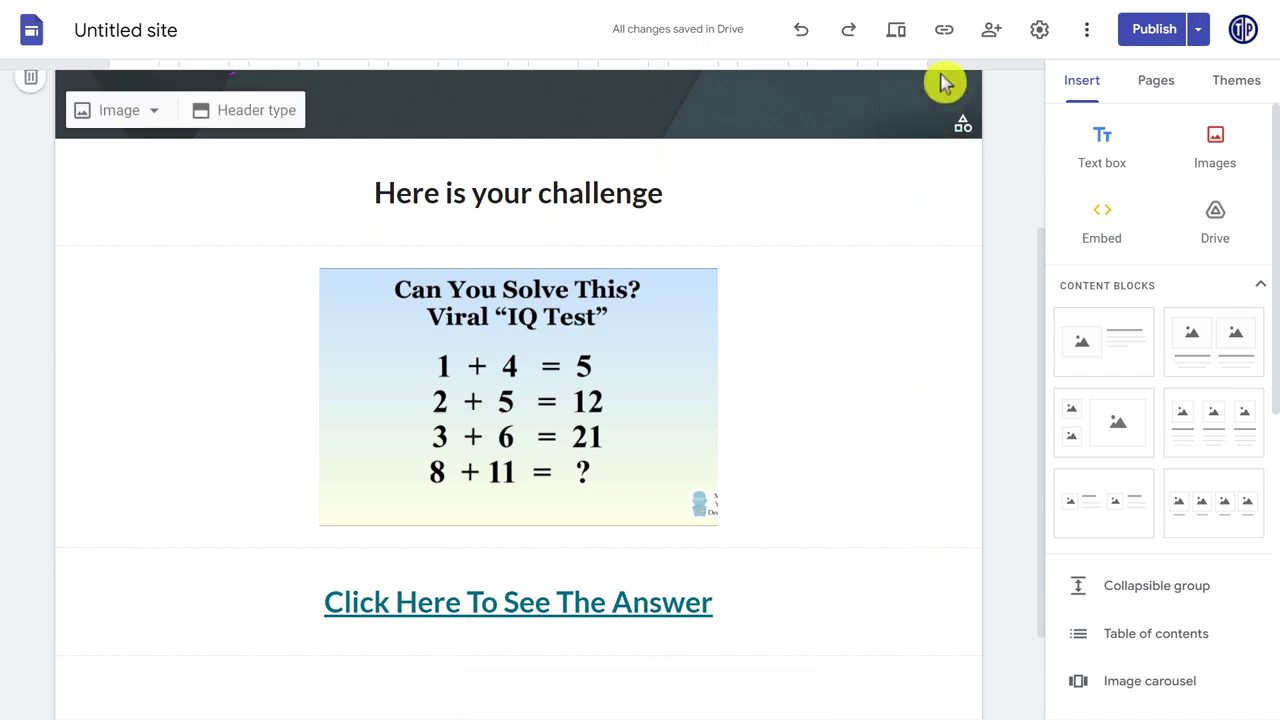
left_click(944, 29)
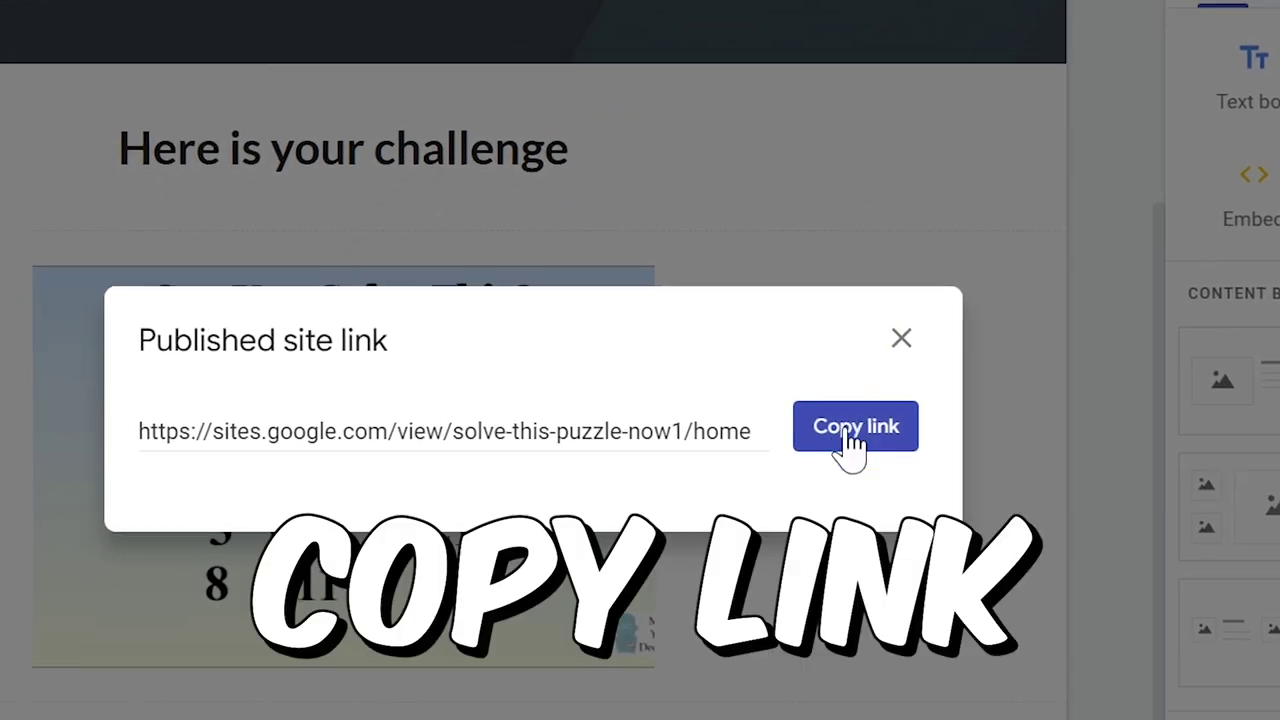
left_click(795, 502)
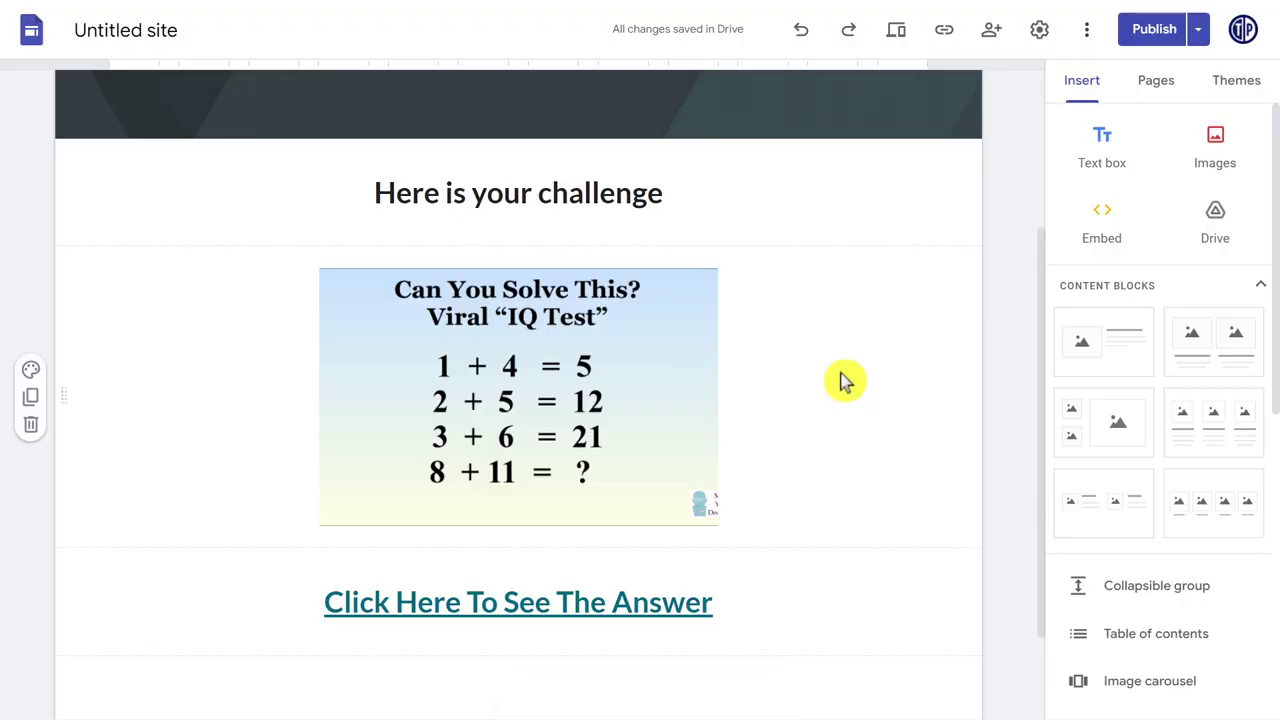
scroll(840, 380, "up", 3)
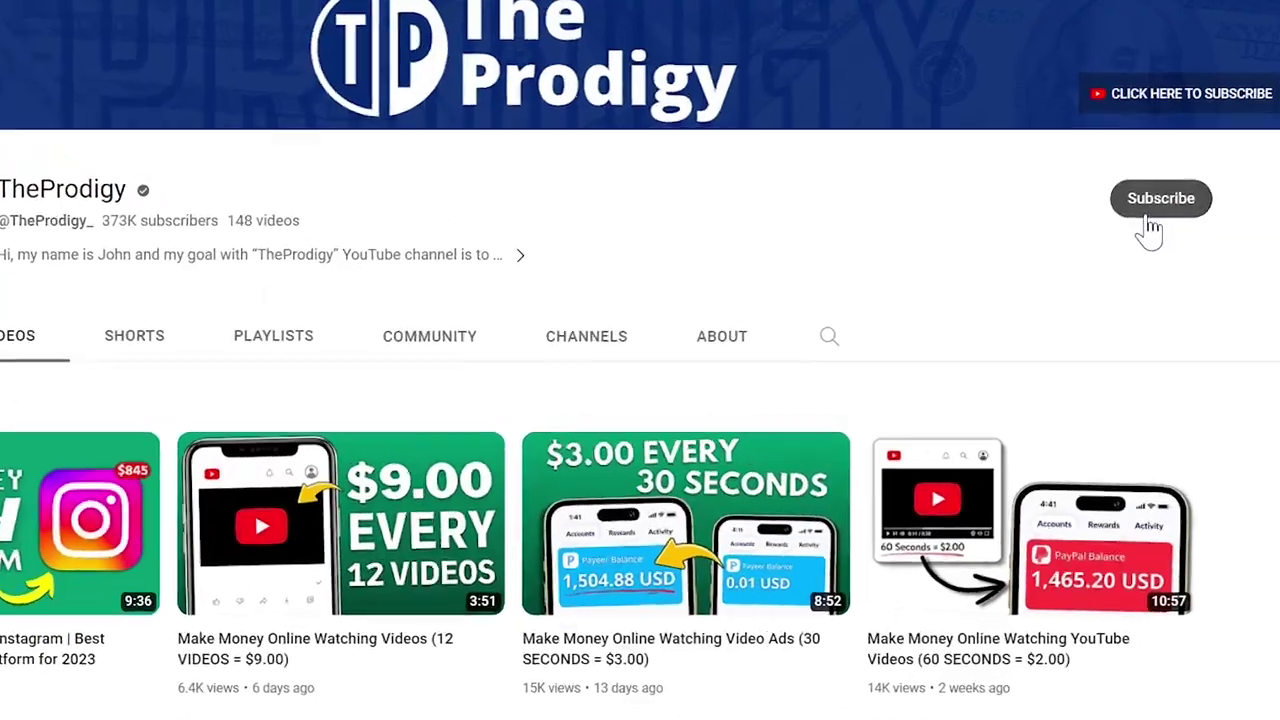
- Show the page account's Facebook home news feed
left_click(1151, 163)
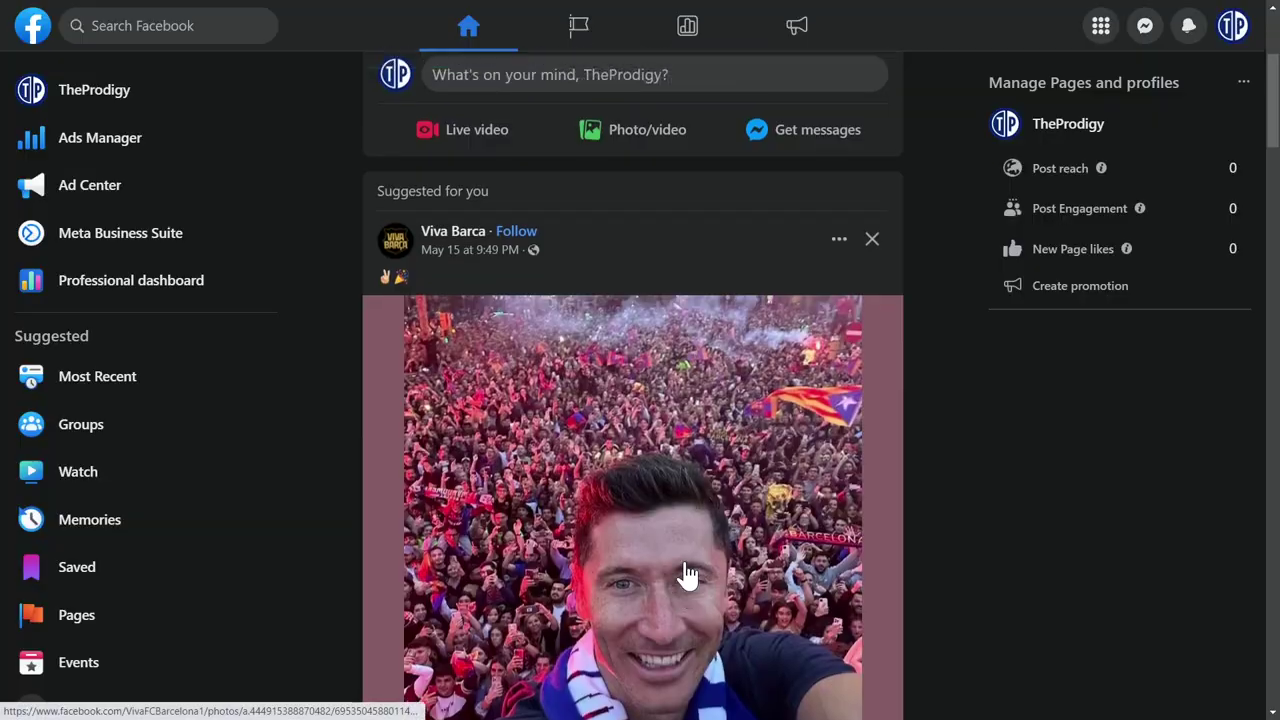
scroll(686, 573, "up", 3)
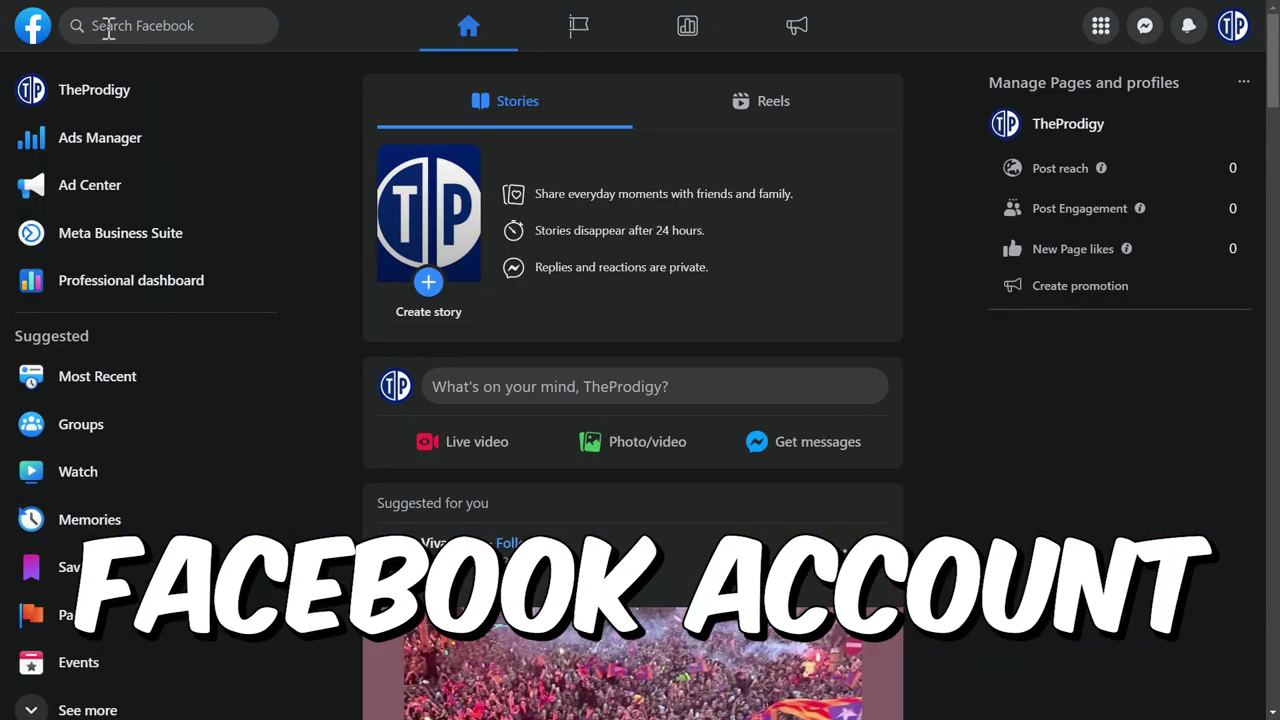
- Search Facebook for 'math puzzles' and filter the results to Groups
left_click(109, 26)
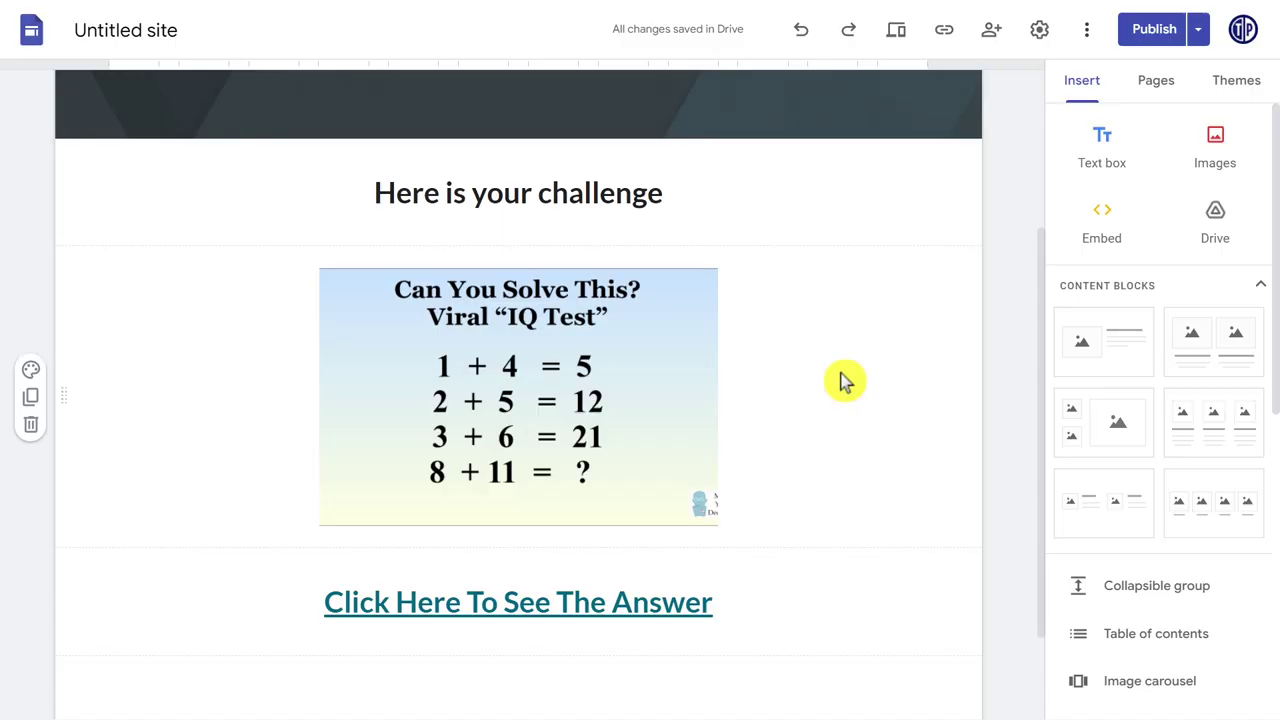
scroll(843, 380, "up", 3)
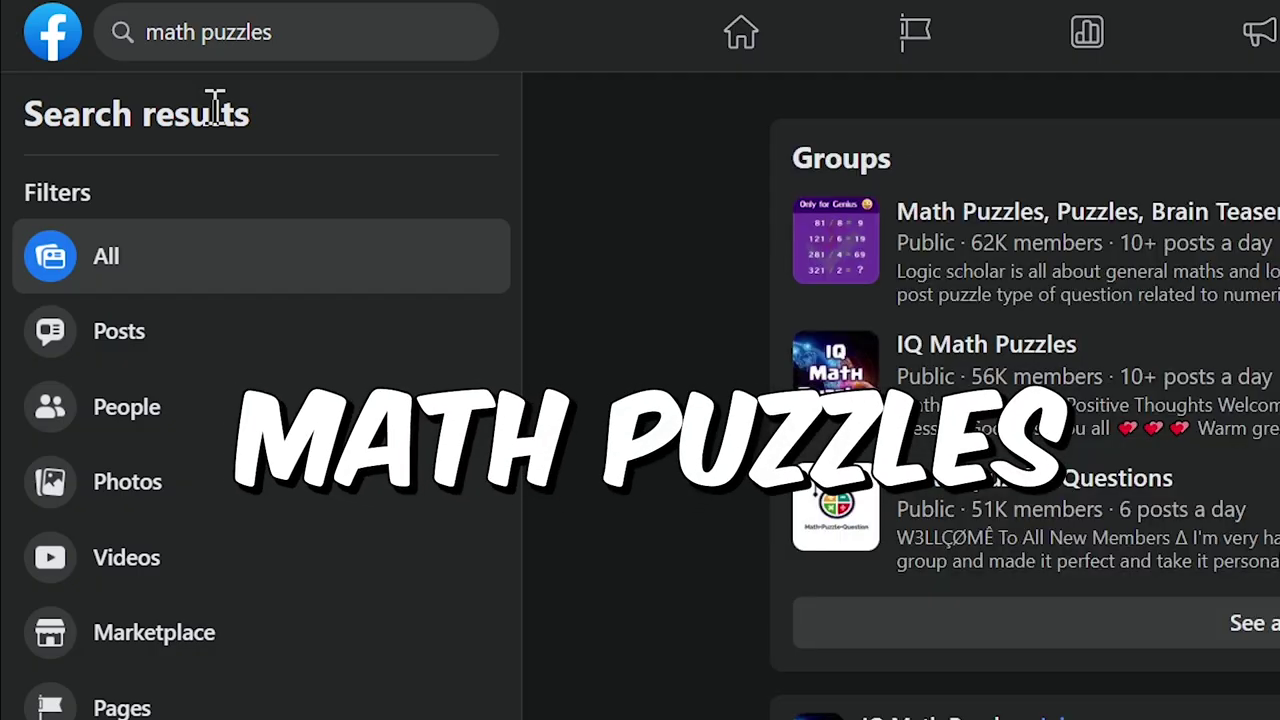
scroll(240, 645, "down", 5)
left_click(137, 591)
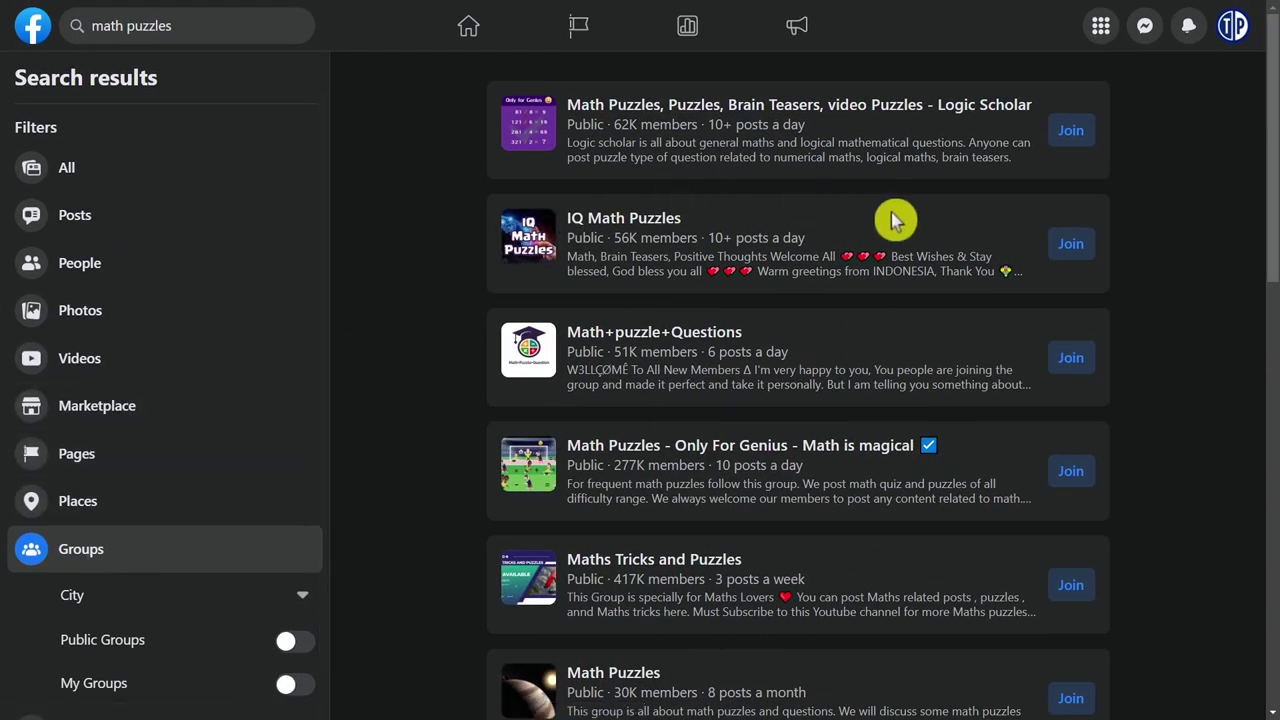
scroll(771, 523, "down", 10)
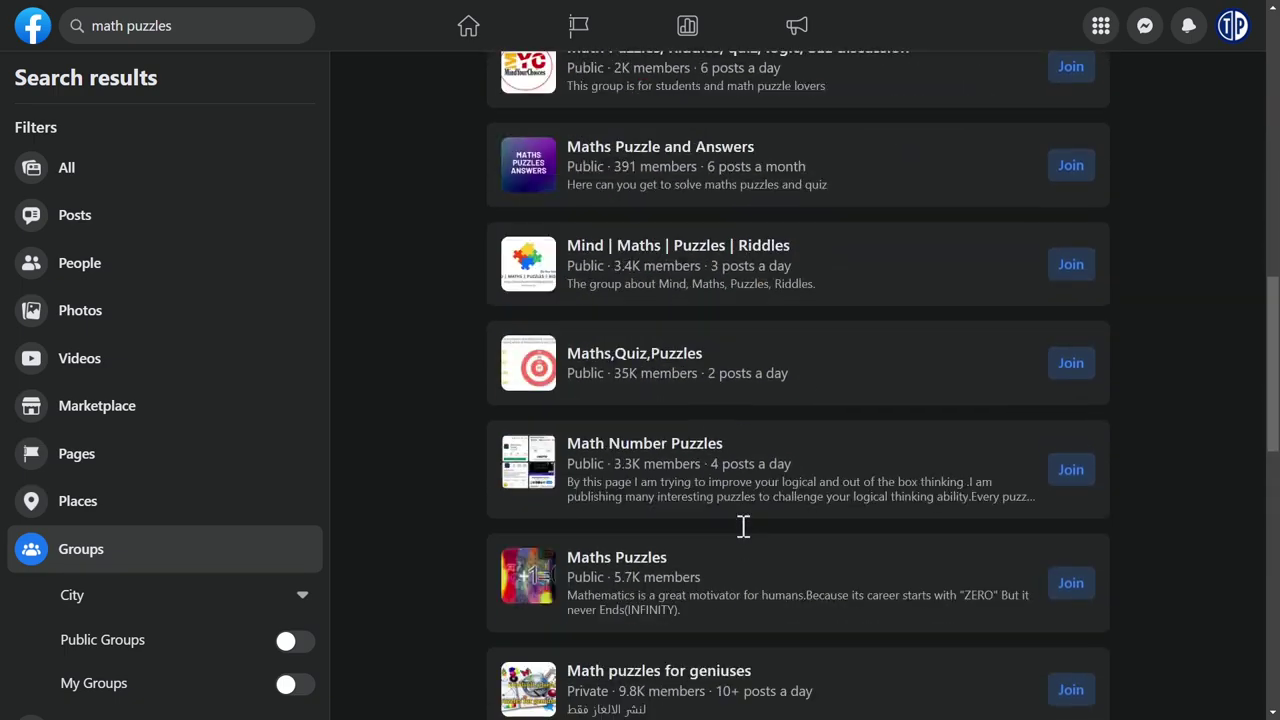
scroll(744, 526, "up", 5)
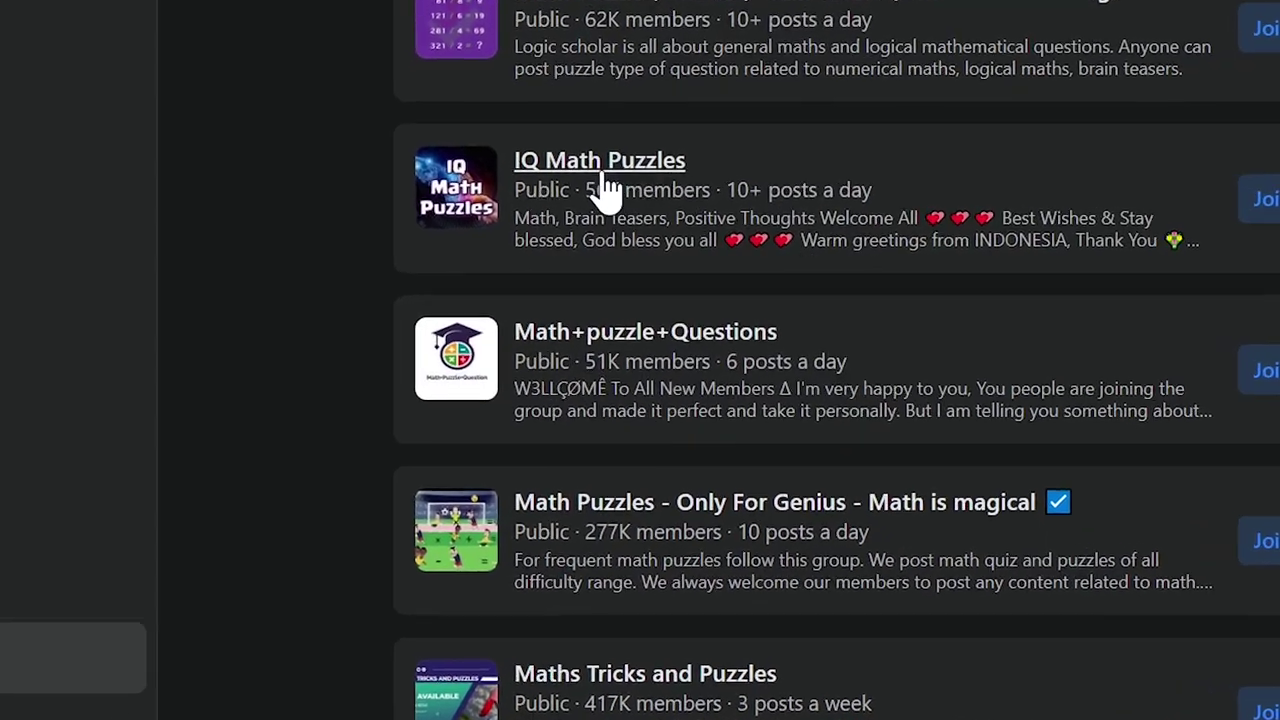
- Open the IQ Math Puzzles public group and browse its posts
mouse_move(621, 176)
left_click(603, 150)
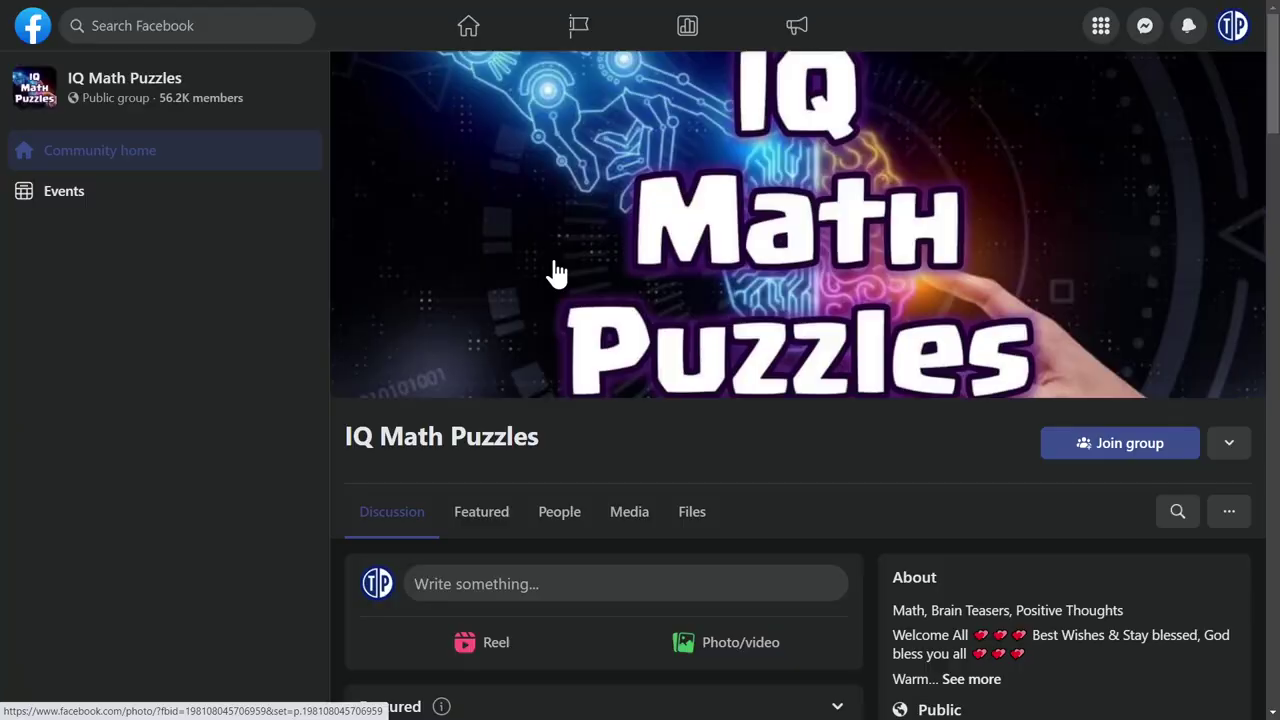
scroll(557, 272, "down", 15)
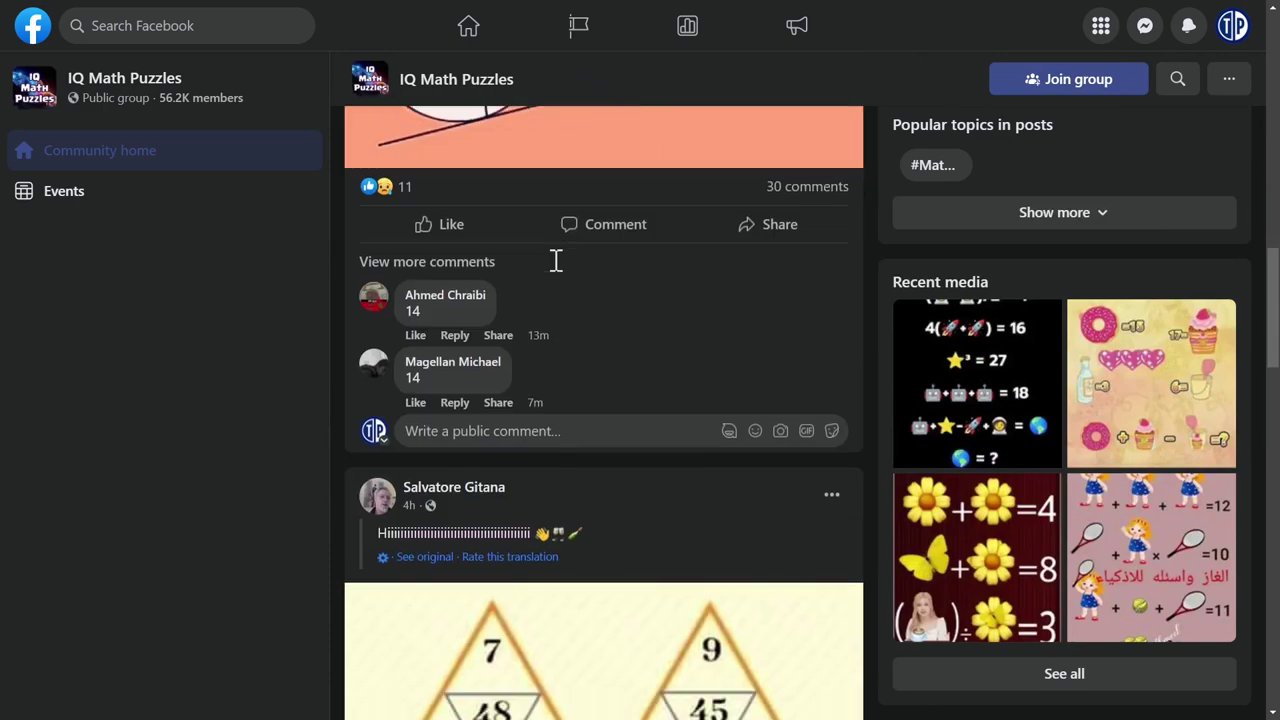
scroll(557, 272, "down", 13)
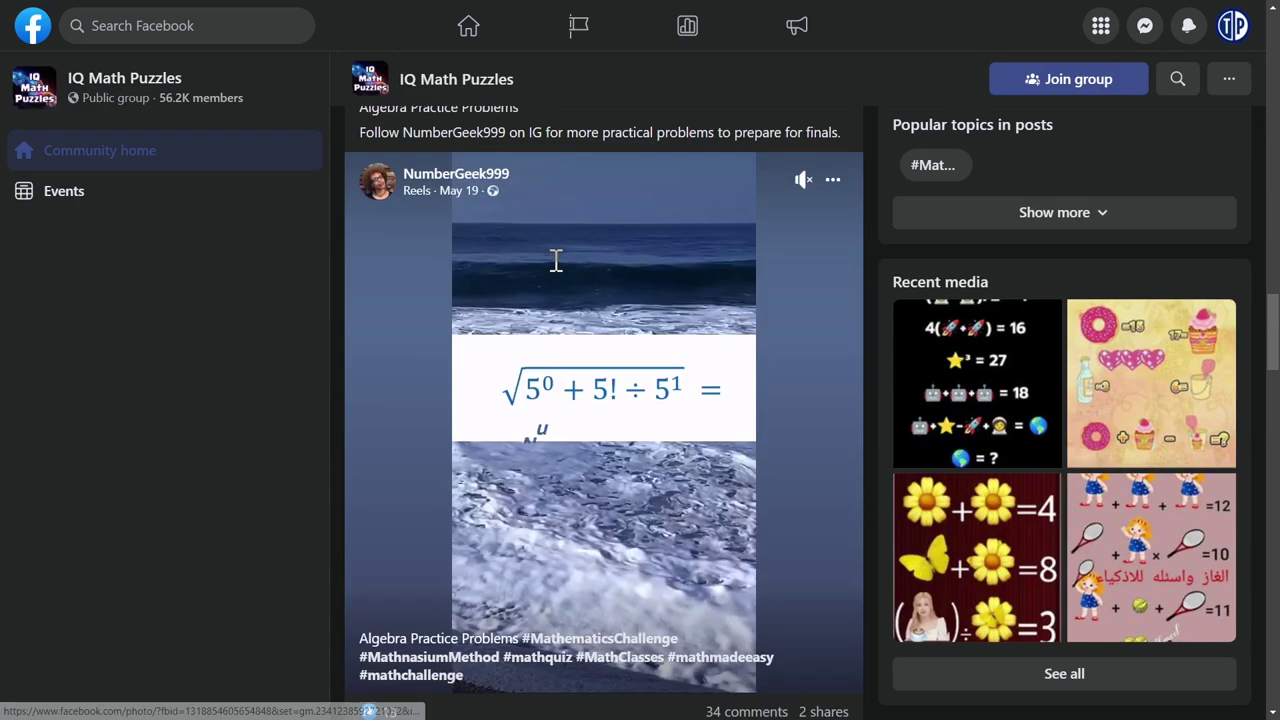
scroll(557, 272, "down", 14)
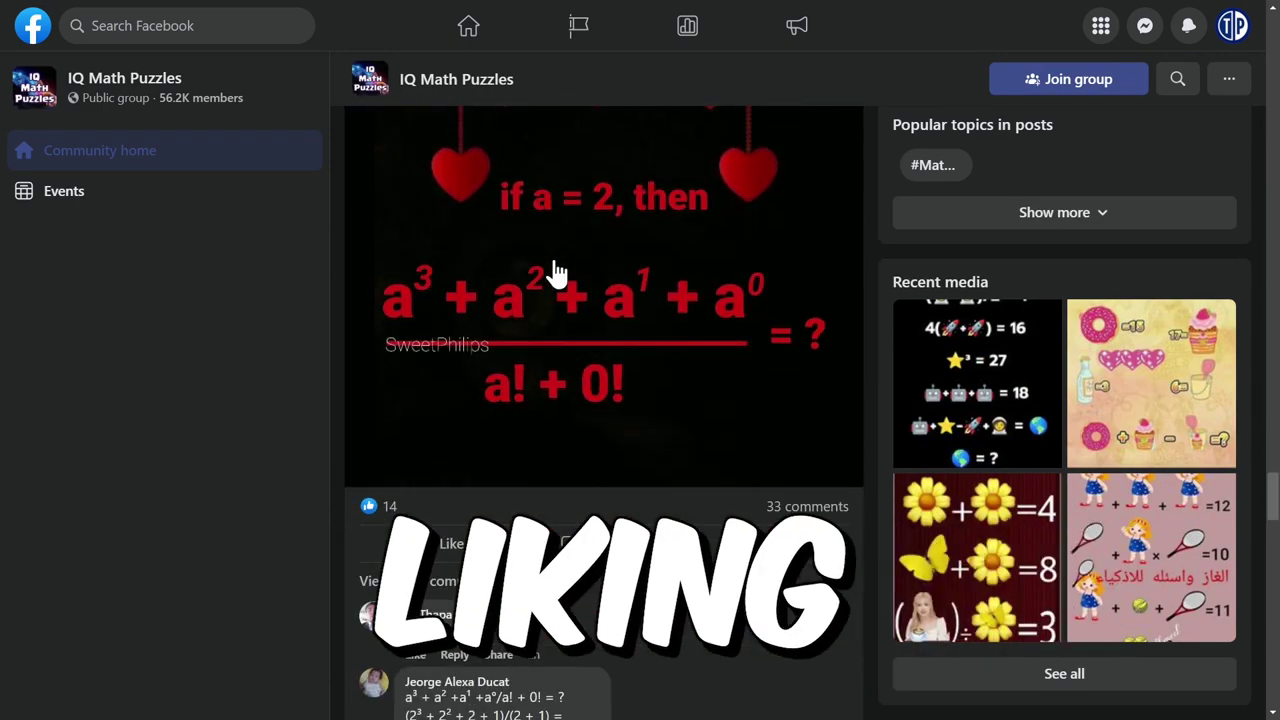
scroll(557, 272, "down", 3)
scroll(557, 272, "down", 3)
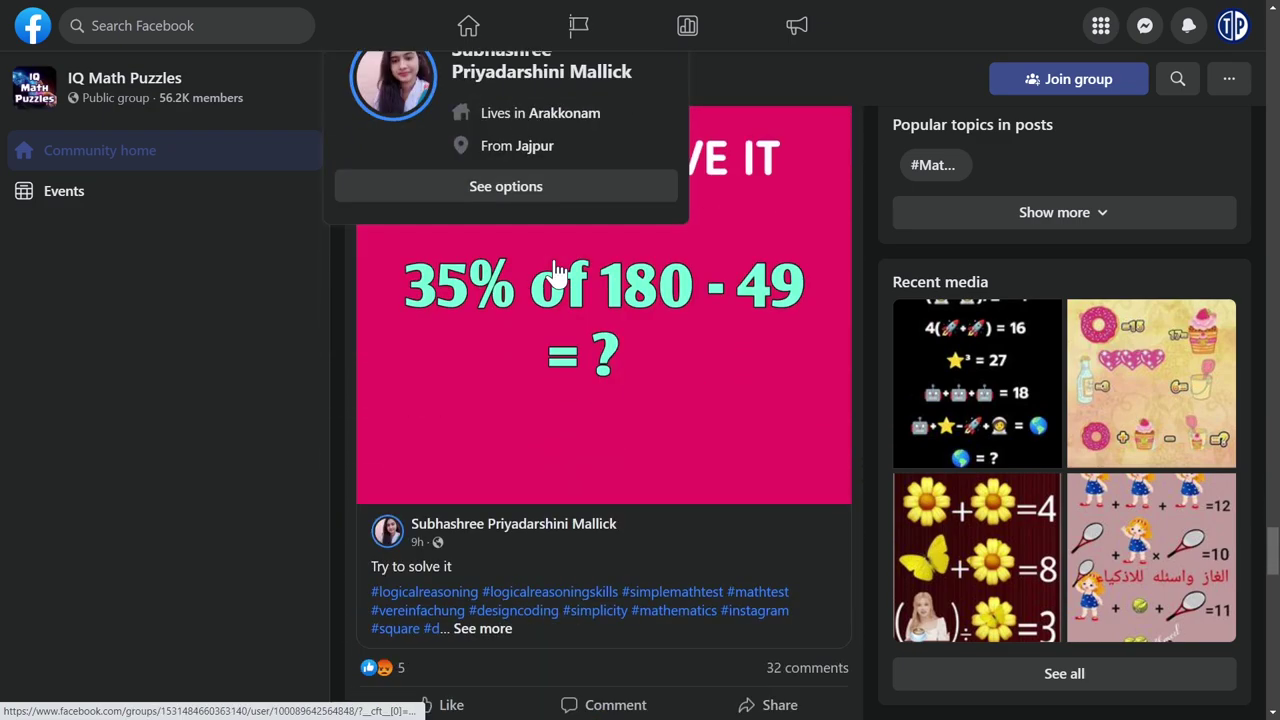
scroll(580, 280, "up", 20)
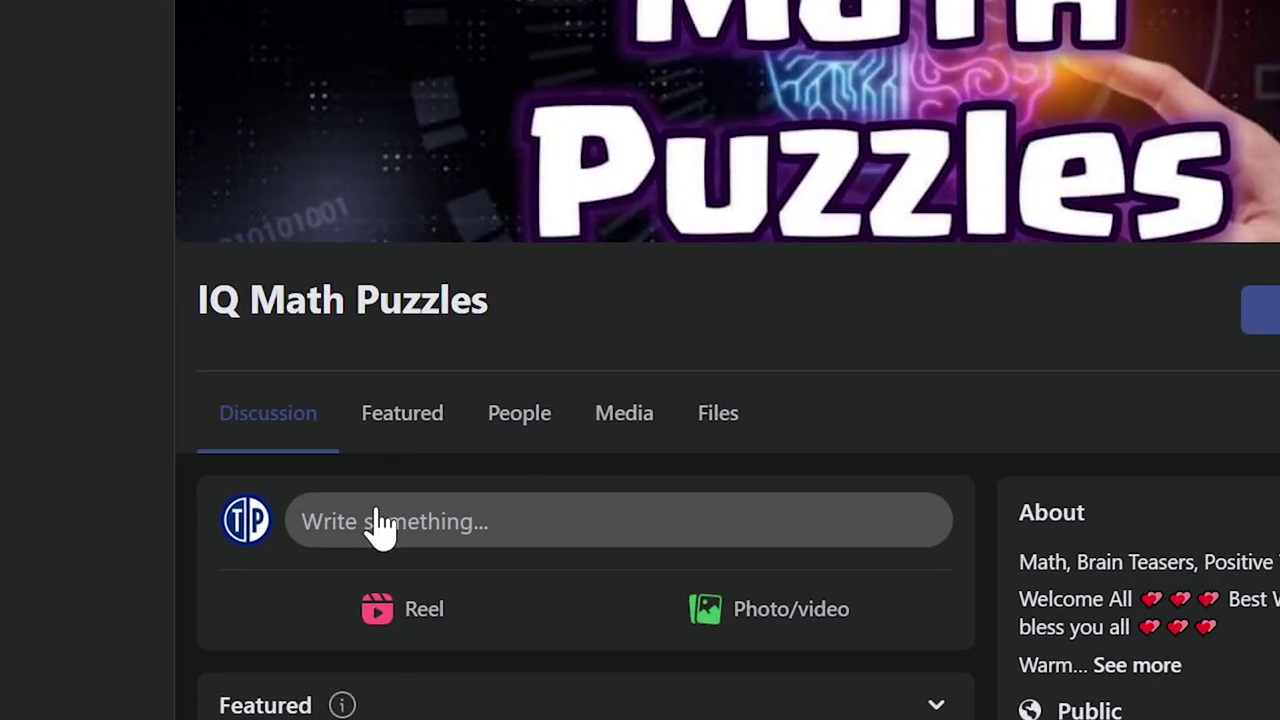
- Post 'Can you guys solve this puzzle?' with the IQ test image, then open a member's angle puzzle post comments
left_click(467, 584)
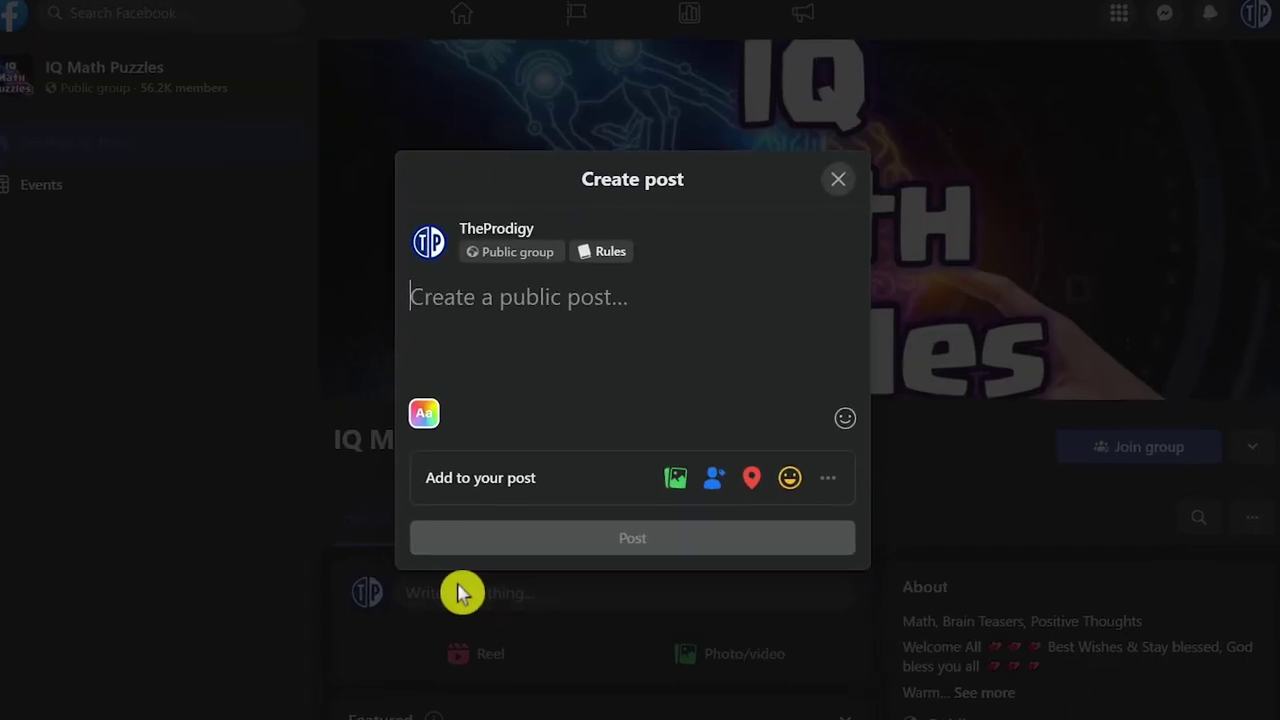
type("Can you guys solve this puzzle?")
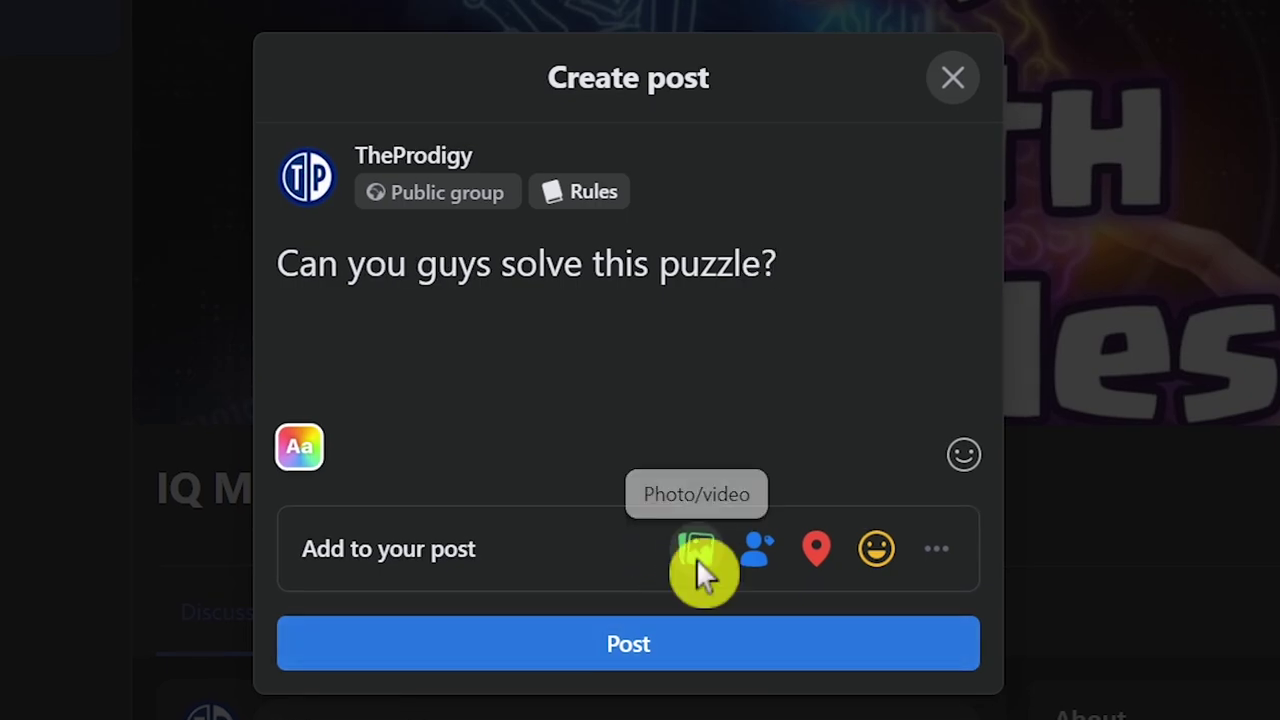
left_click(698, 558)
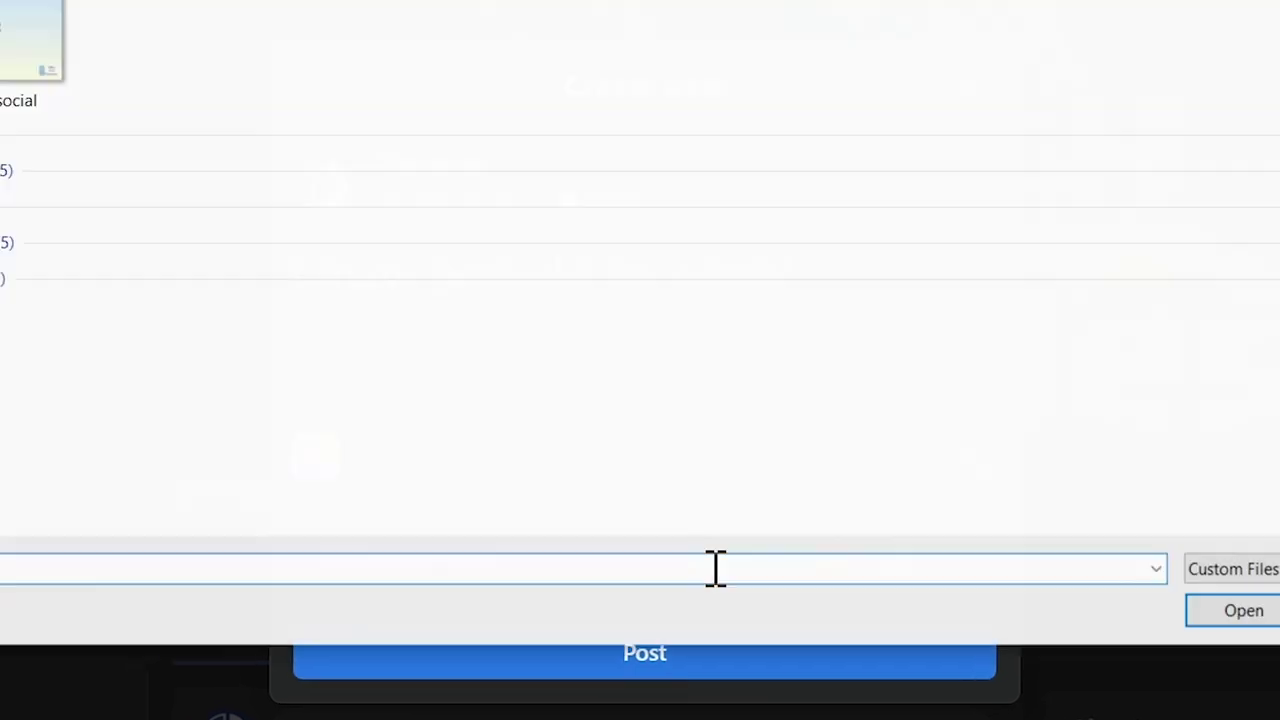
double_click(196, 170)
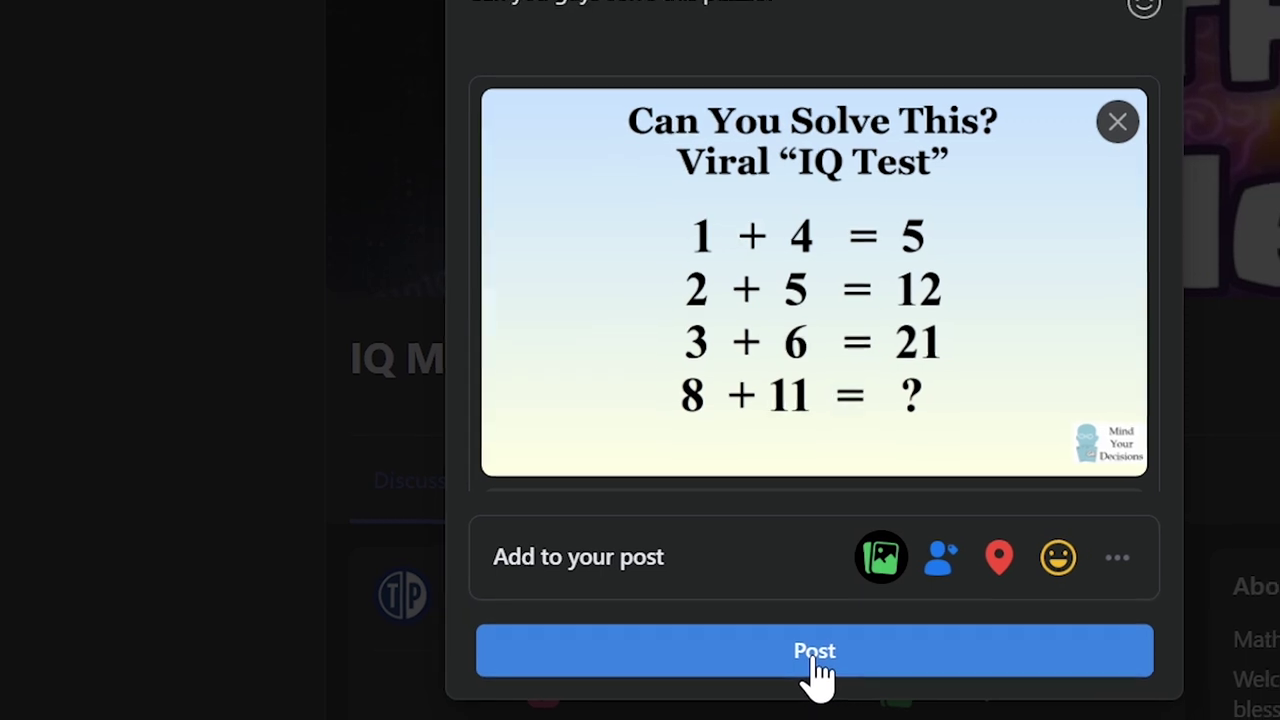
left_click(823, 662)
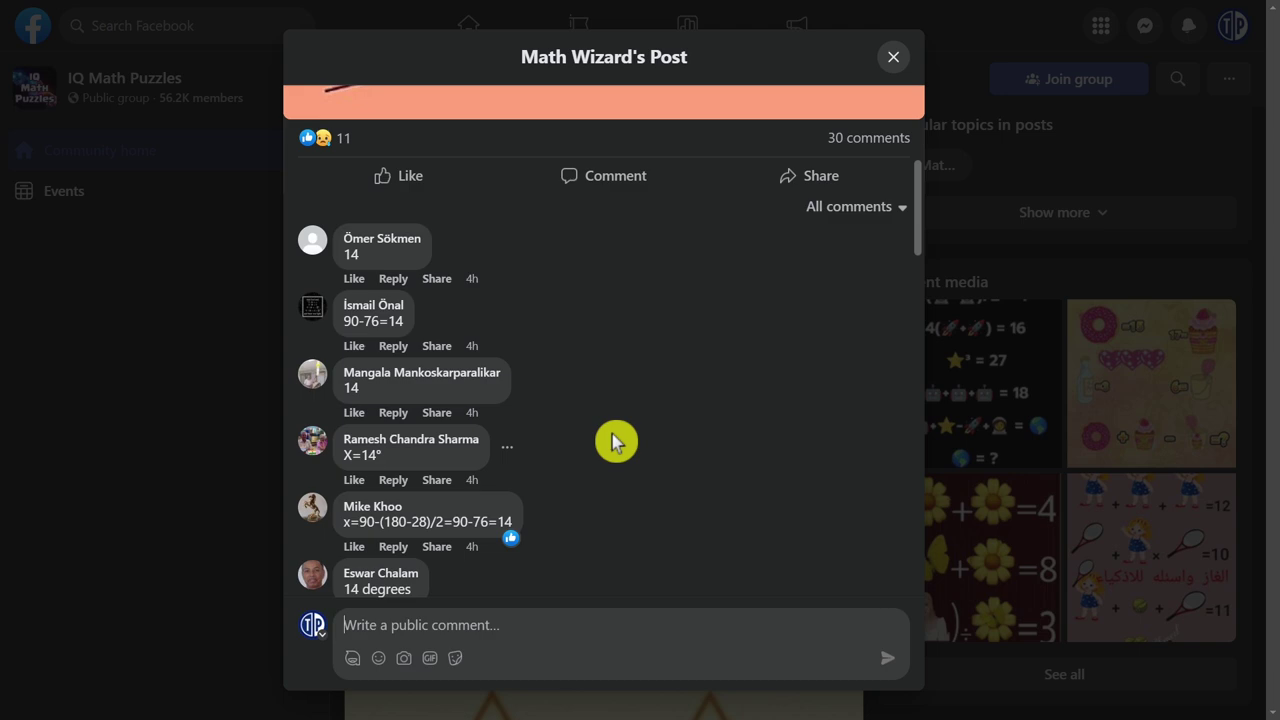
scroll(617, 440, "down", 1)
left_click(372, 632)
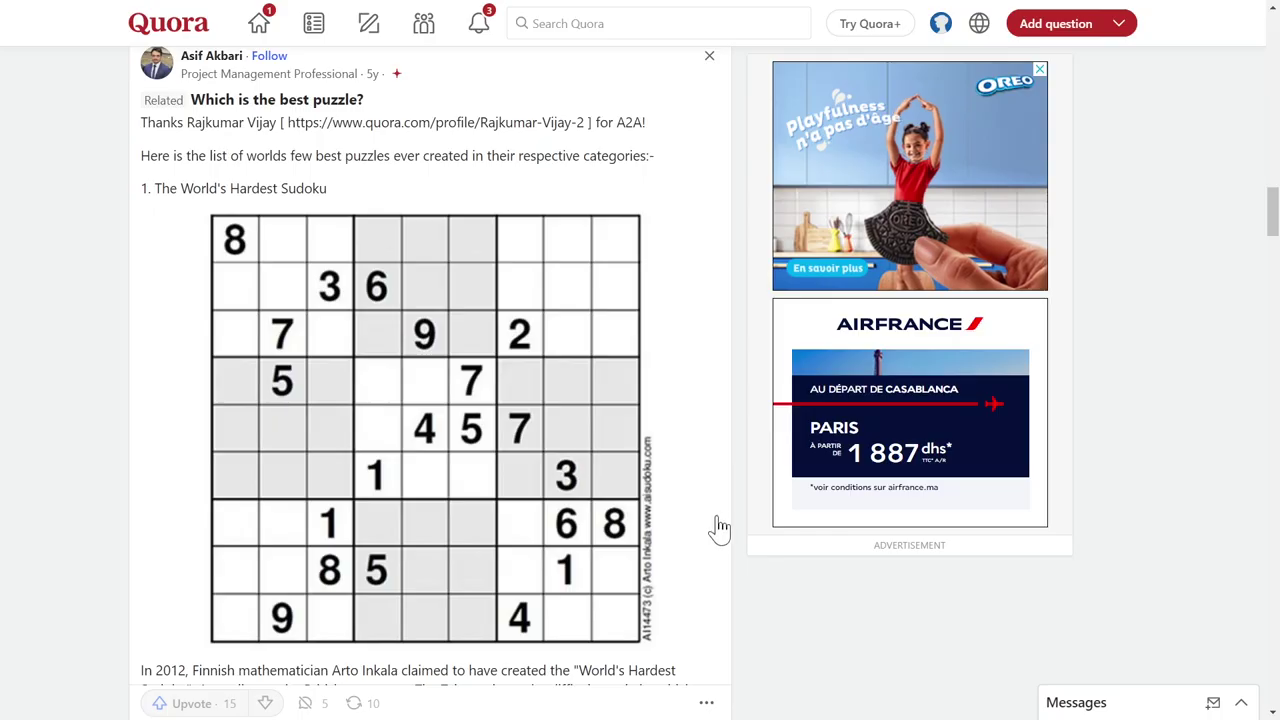
- Open Quora's 'Which is the best puzzle?' question and scroll to Martin Gardner's chessboard domino answer
scroll(714, 529, "down", 9)
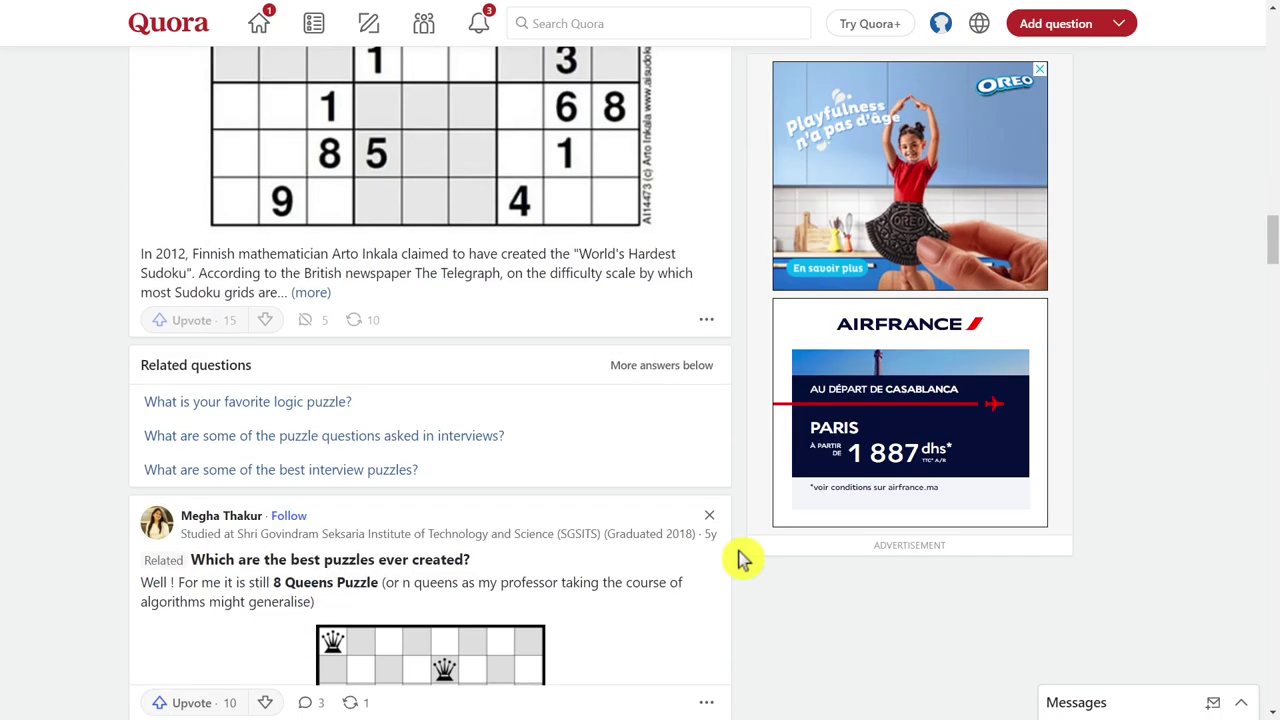
scroll(714, 553, "down", 12)
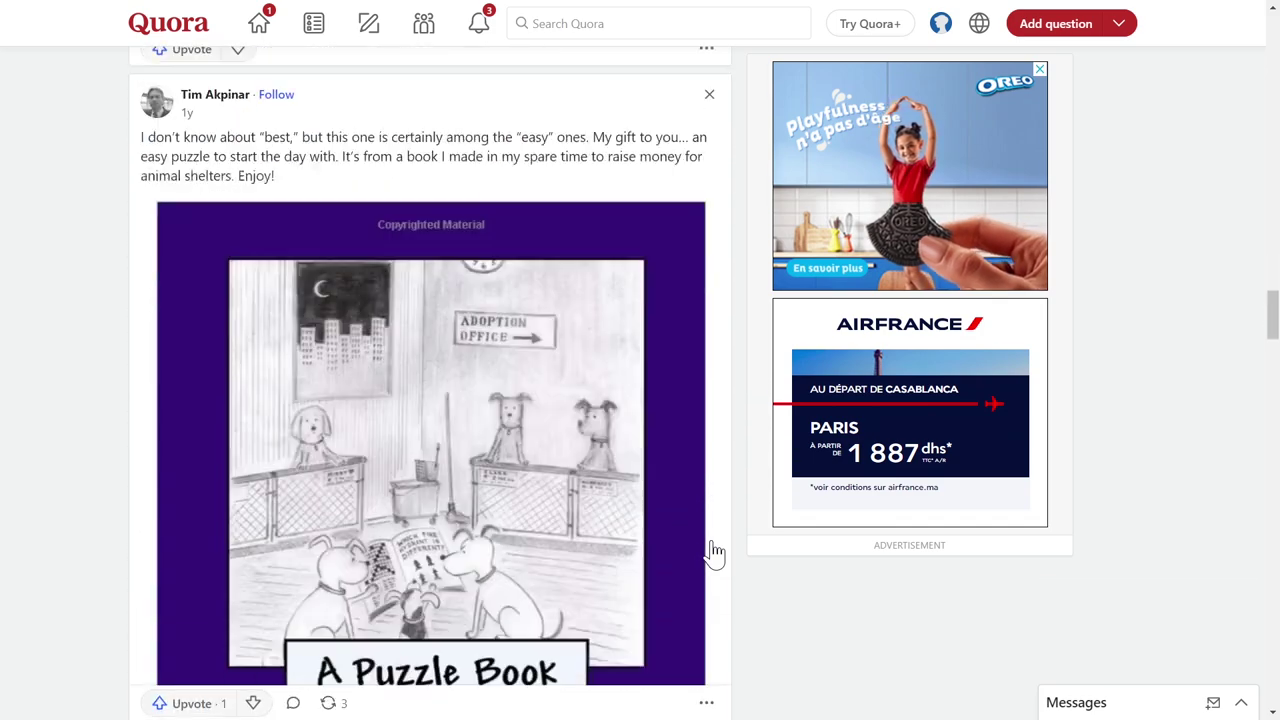
scroll(714, 553, "down", 12)
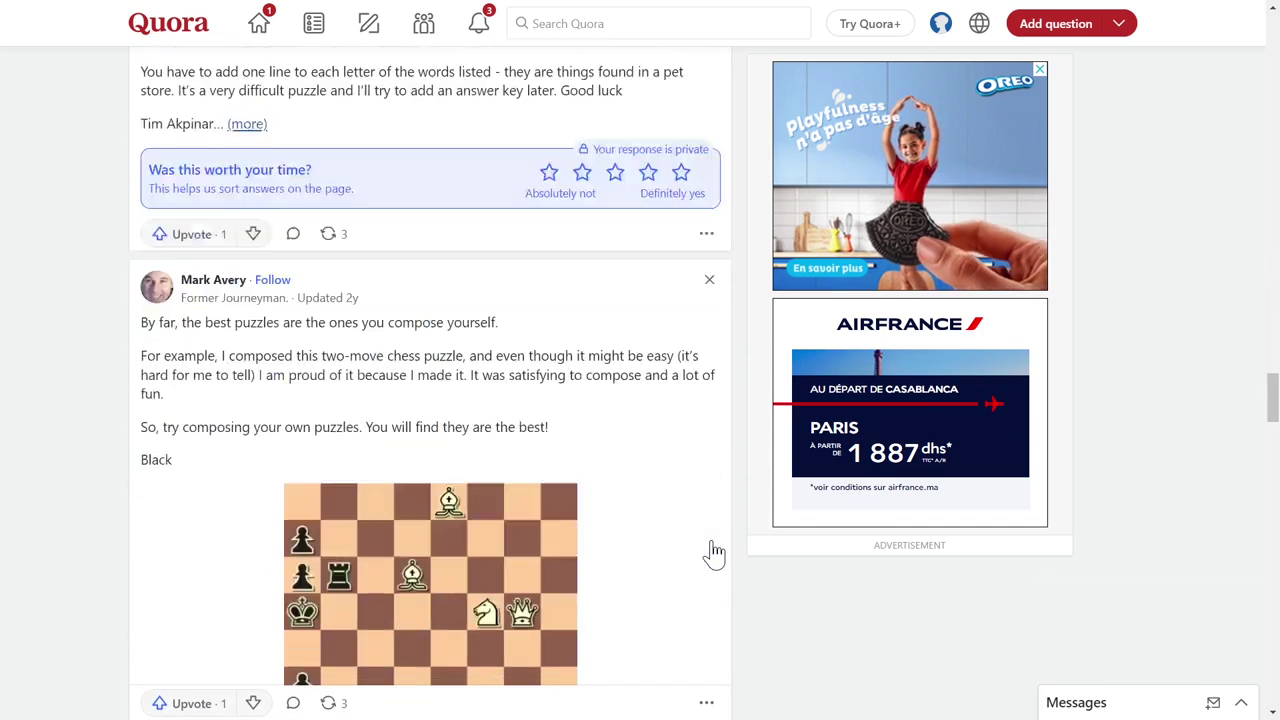
scroll(714, 549, "down", 10)
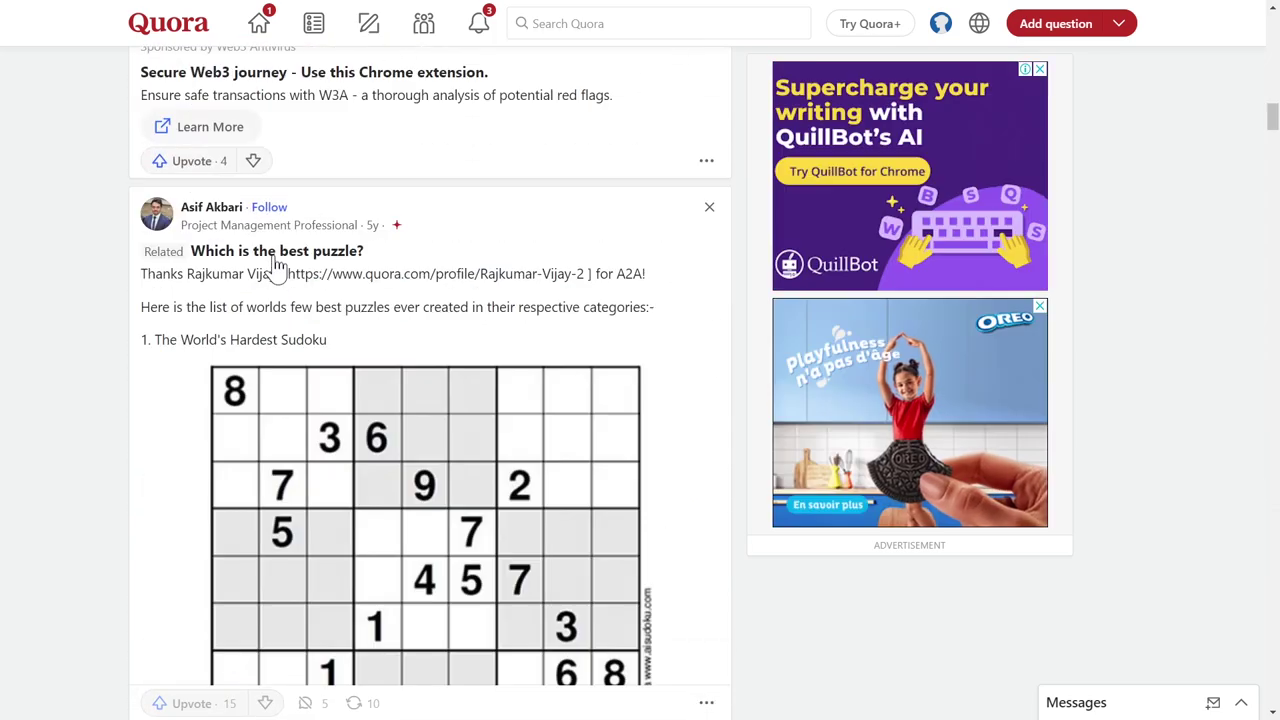
left_click(276, 262)
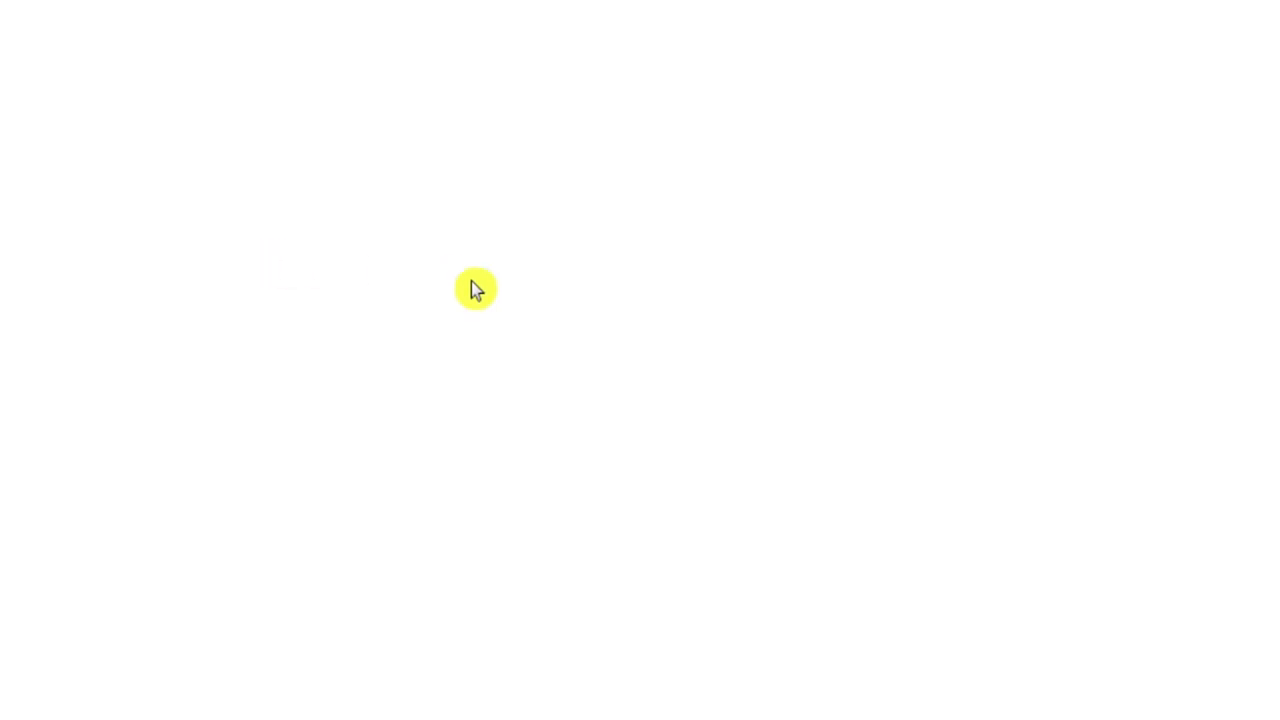
scroll(487, 297, "down", 7)
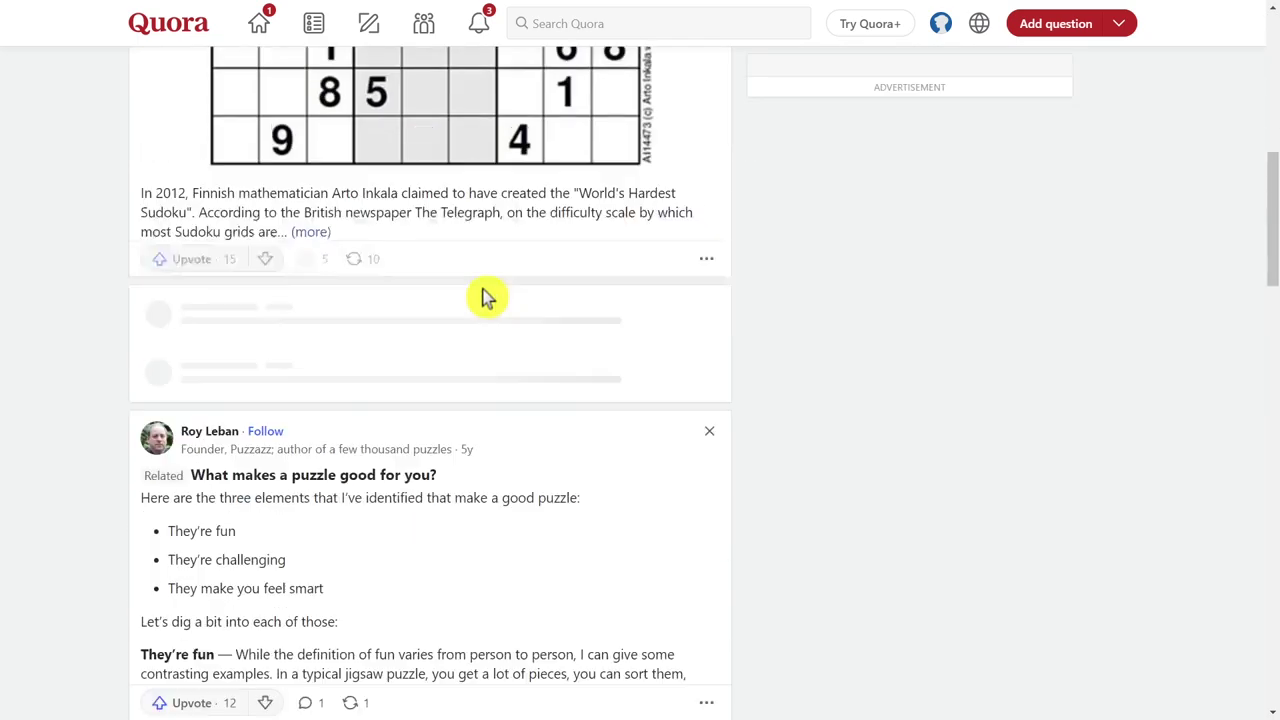
scroll(483, 297, "down", 5)
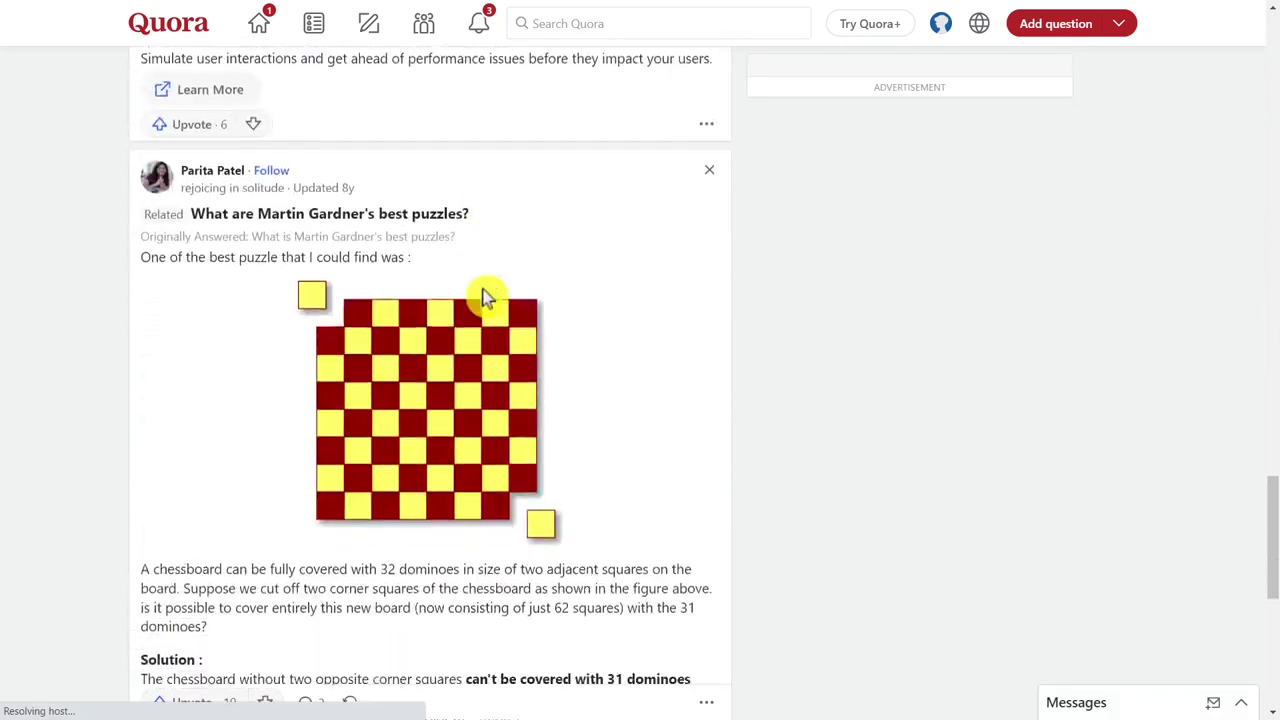
scroll(485, 295, "up", 3)
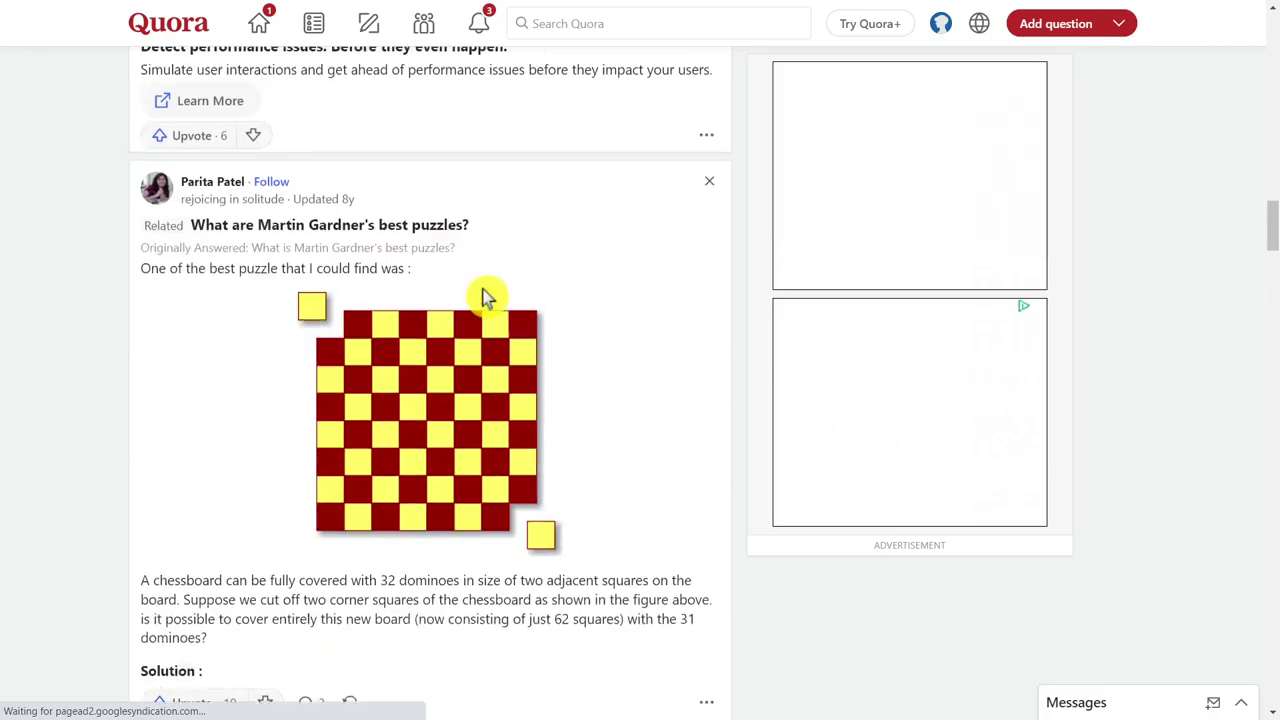
scroll(483, 300, "down", 10)
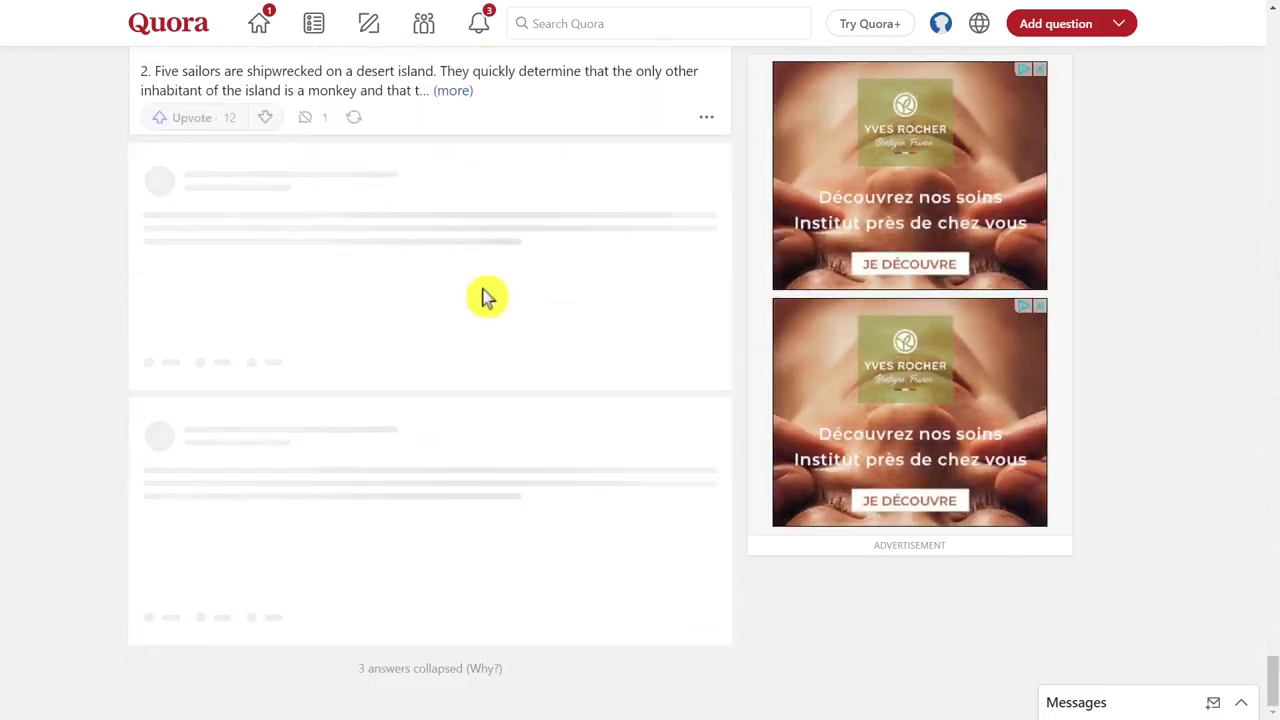